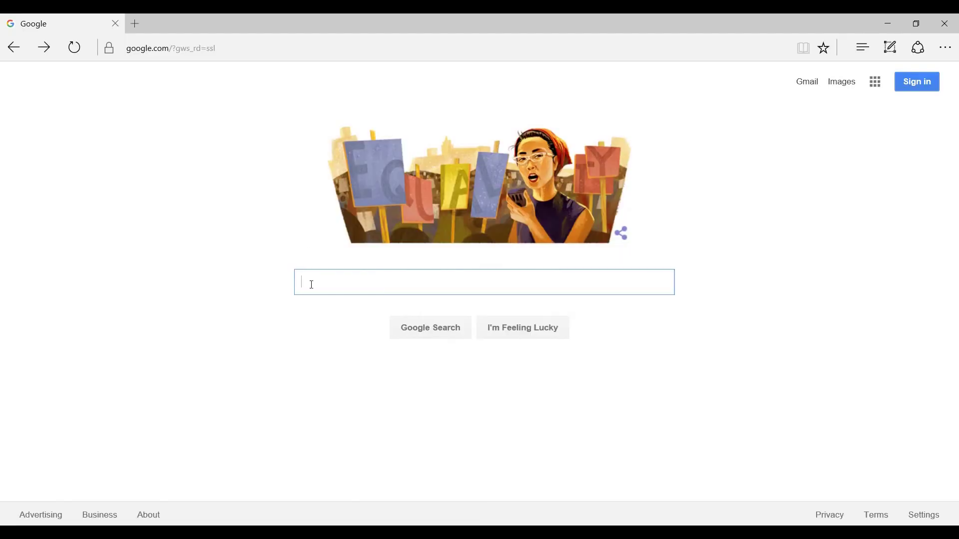
Search Google for 'standard textile co, inc' and open the Standard Textile homepage
{"action": "type", "text": "stand"}
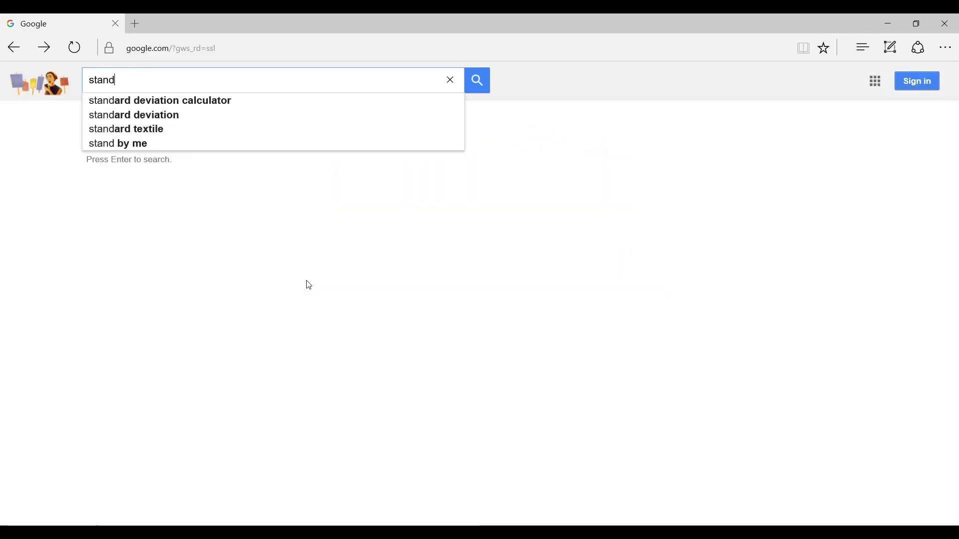
{"action": "type", "text": "ard tex"}
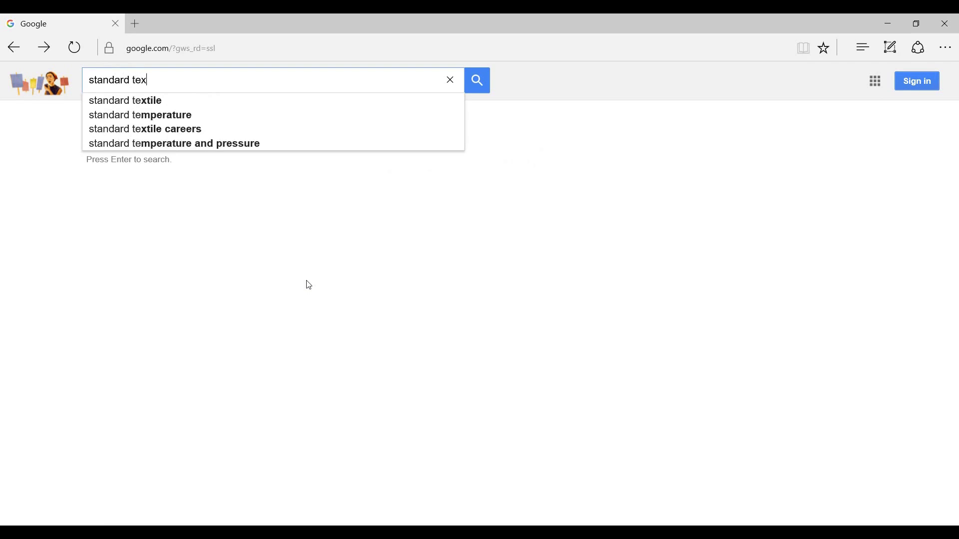
{"action": "type", "text": "tile co,"}
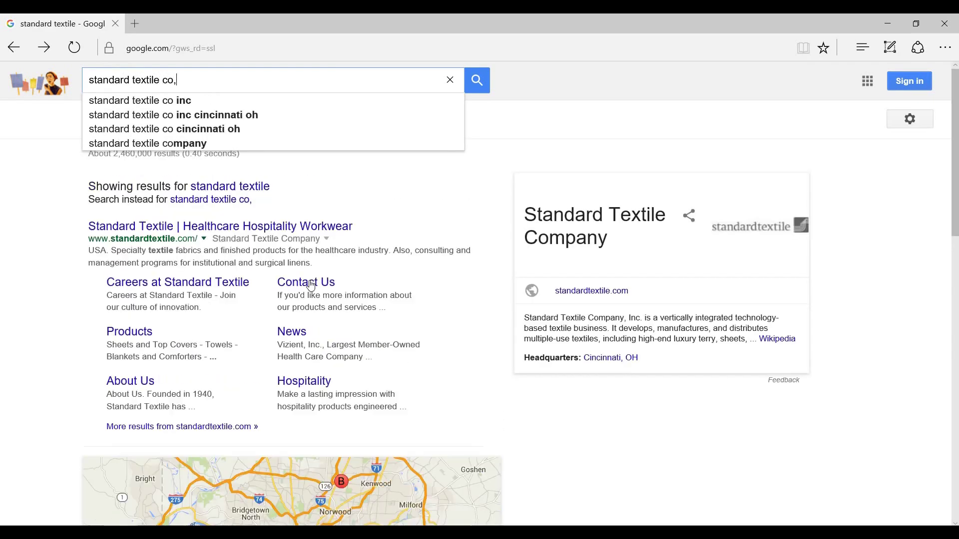
{"action": "type", "text": " inc"}
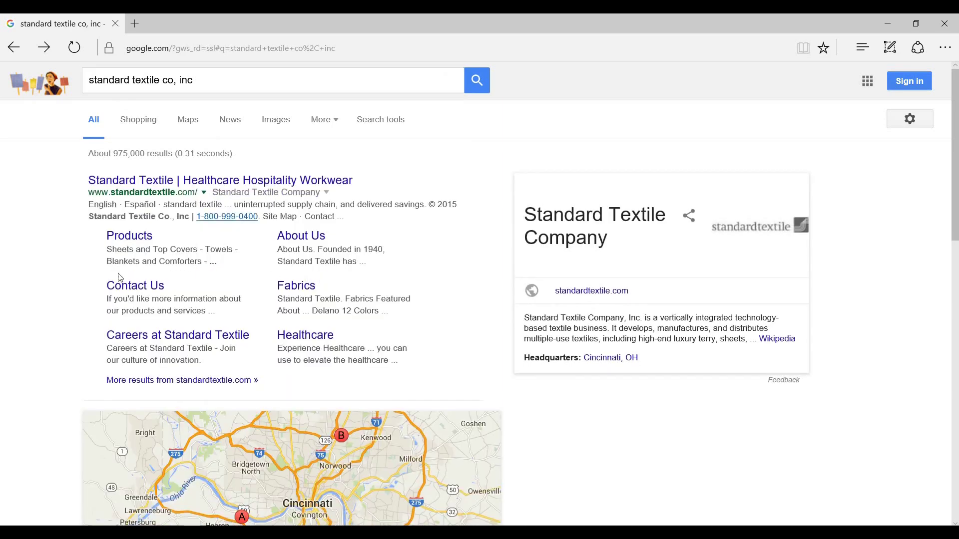
{"action": "left_click", "coordinate": [141, 186]}
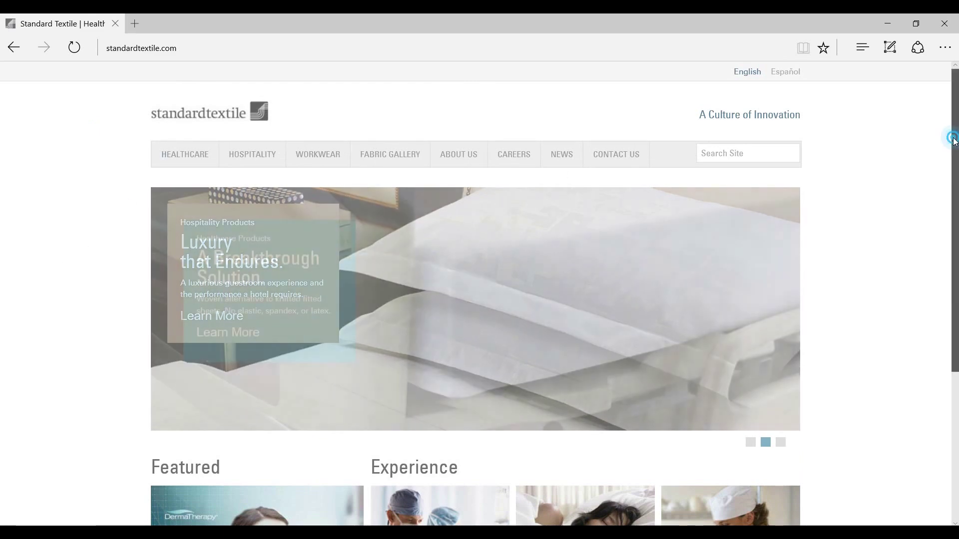
Scroll to the Standard Textile homepage footer and go to the Contact Us page
{"action": "scroll", "coordinate": [954, 142], "scroll_direction": "down", "scroll_amount": 3}
{"action": "scroll", "coordinate": [475, 295], "scroll_direction": "down", "scroll_amount": 1}
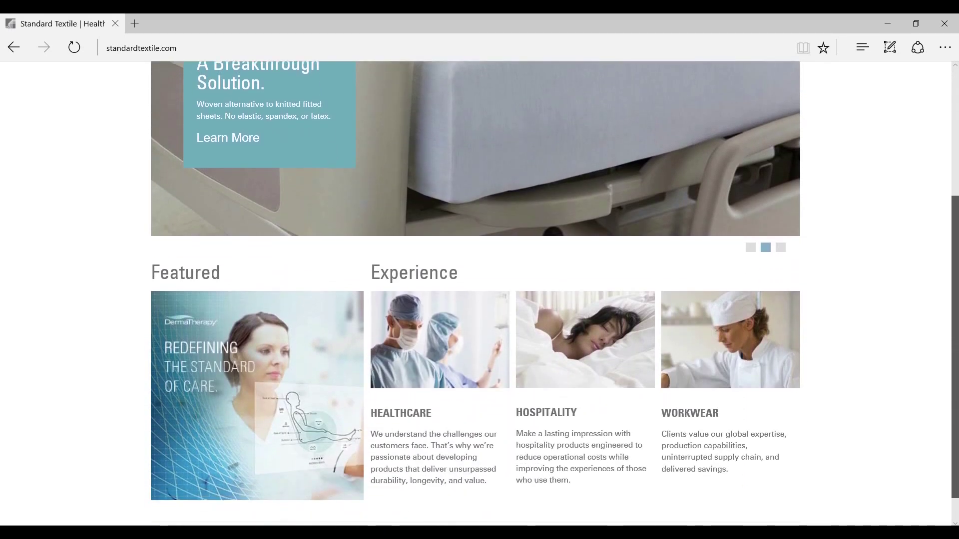
{"action": "scroll", "coordinate": [555, 294], "scroll_direction": "down", "scroll_amount": 1}
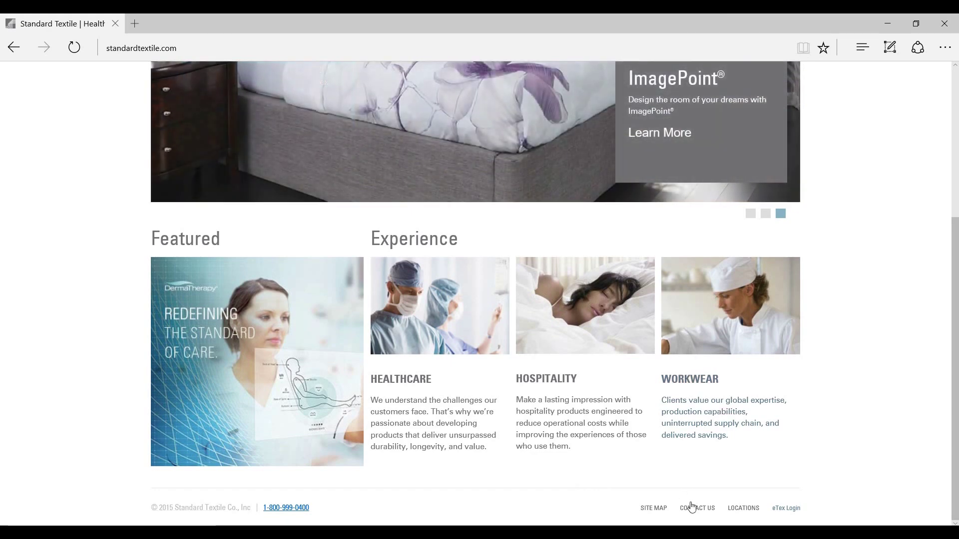
{"action": "left_click", "coordinate": [692, 507]}
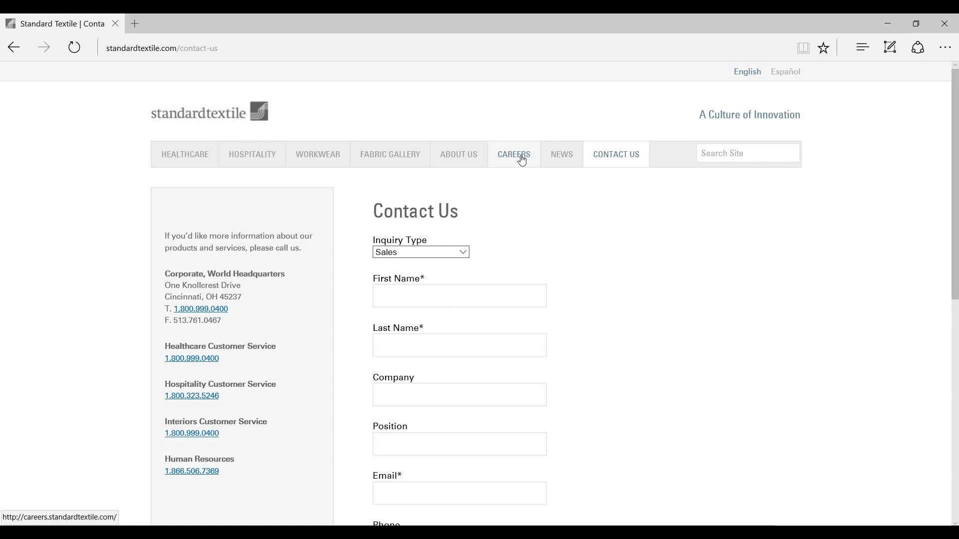
Go to the Standard Textile careers site and list the current job openings
{"action": "left_click", "coordinate": [522, 159]}
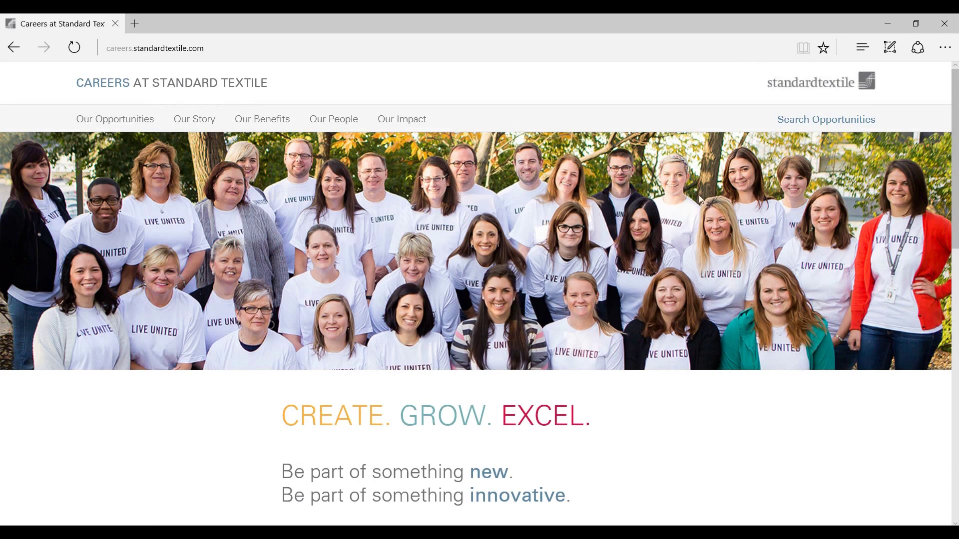
{"action": "left_click_drag", "start_coordinate": [957, 103], "coordinate": [957, 334]}
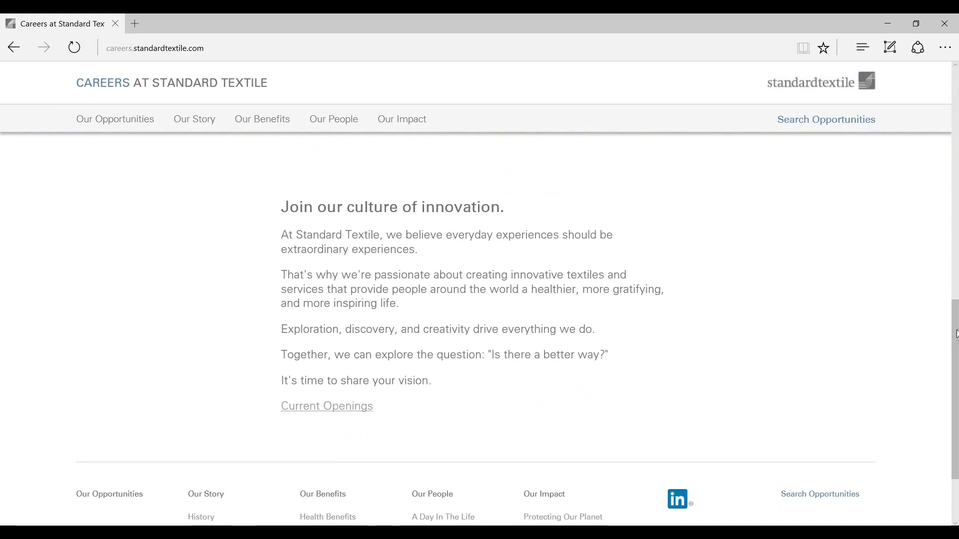
{"action": "left_click", "coordinate": [324, 415]}
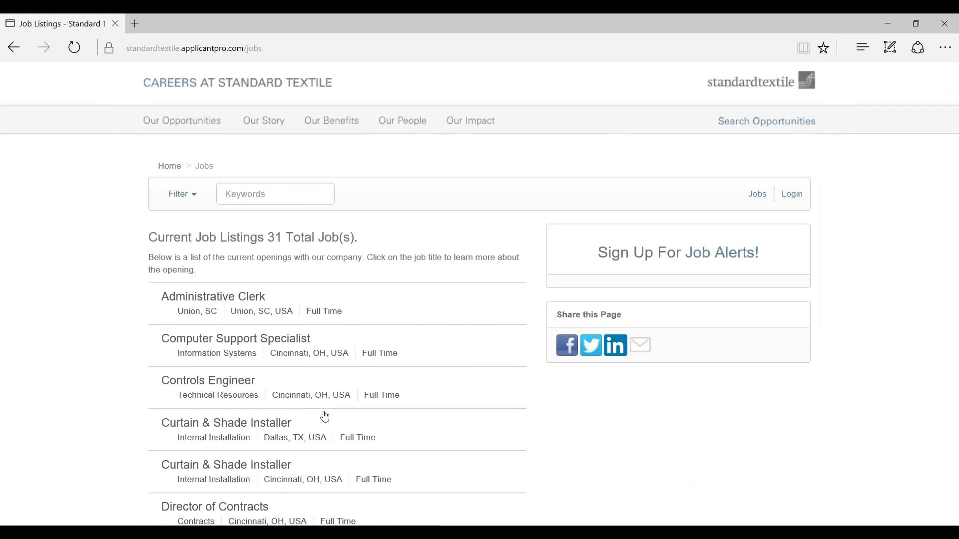
{"action": "scroll", "coordinate": [325, 416], "scroll_direction": "down", "scroll_amount": 6}
{"action": "scroll", "coordinate": [325, 416], "scroll_direction": "down", "scroll_amount": 8}
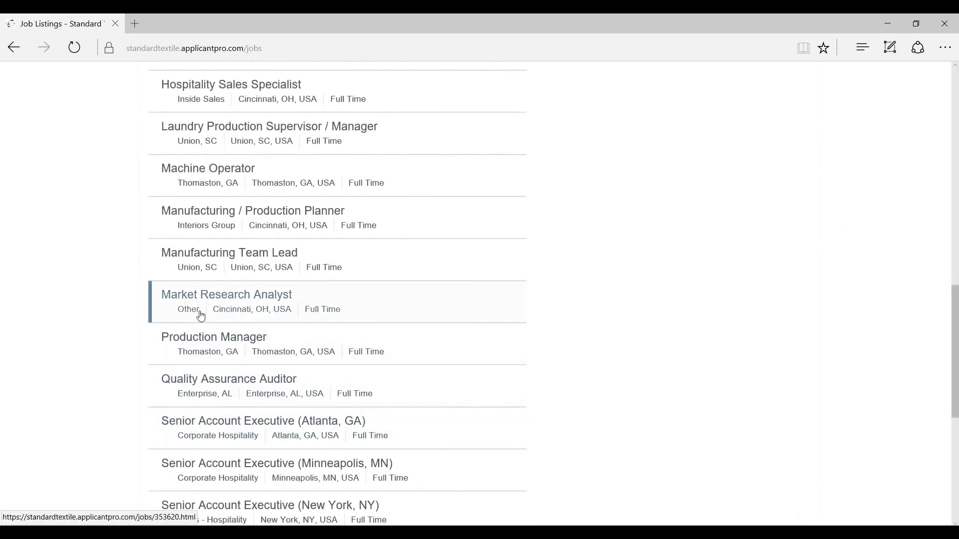
Read the Market Research Analyst posting, then return to the job listings
{"action": "left_click", "coordinate": [194, 299]}
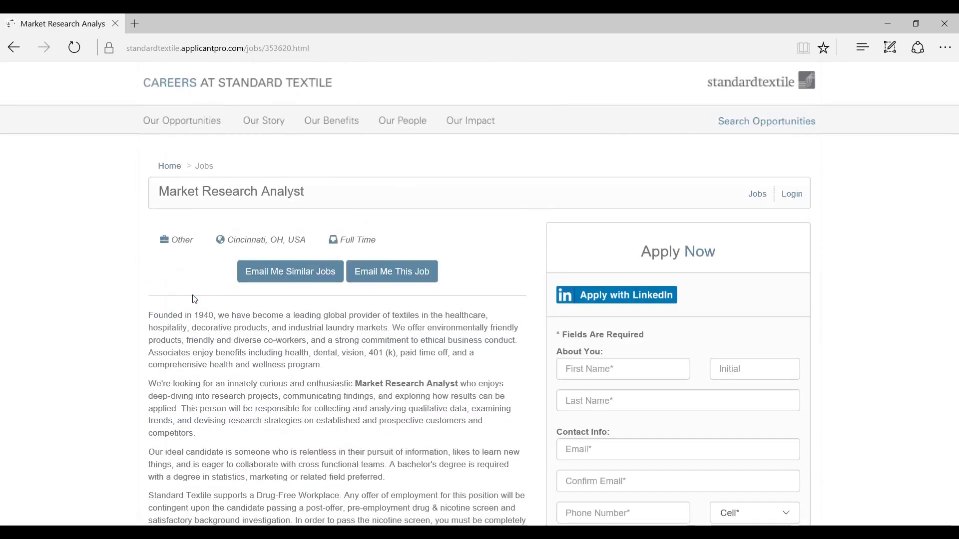
{"action": "scroll", "coordinate": [194, 299], "scroll_direction": "down", "scroll_amount": 3}
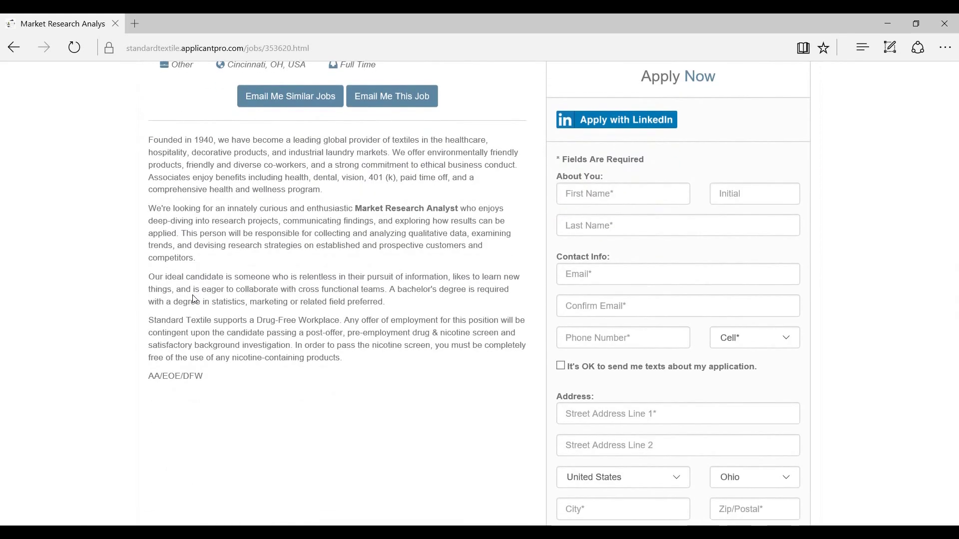
{"action": "scroll", "coordinate": [195, 299], "scroll_direction": "down", "scroll_amount": 1}
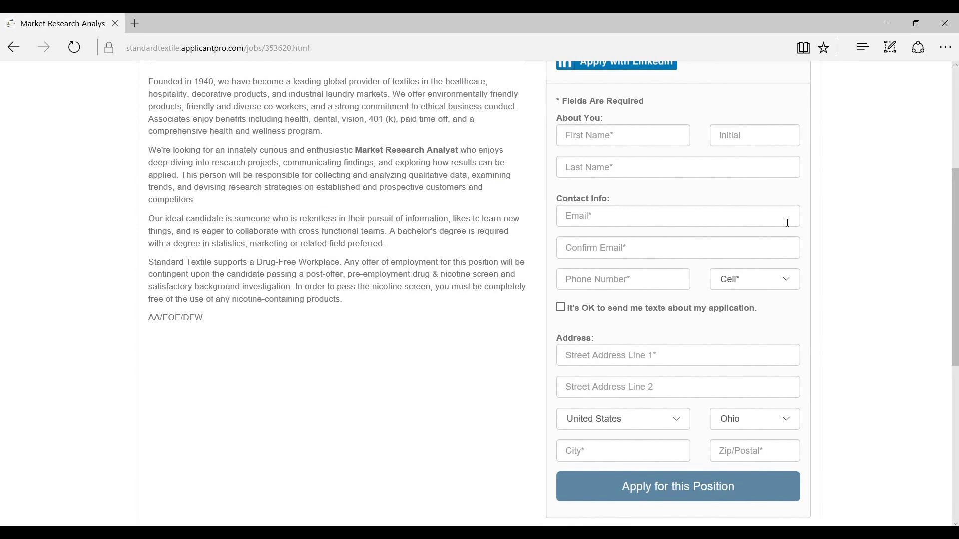
{"action": "left_click", "coordinate": [955, 243]}
{"action": "left_click_drag", "start_coordinate": [955, 243], "coordinate": [918, 216]}
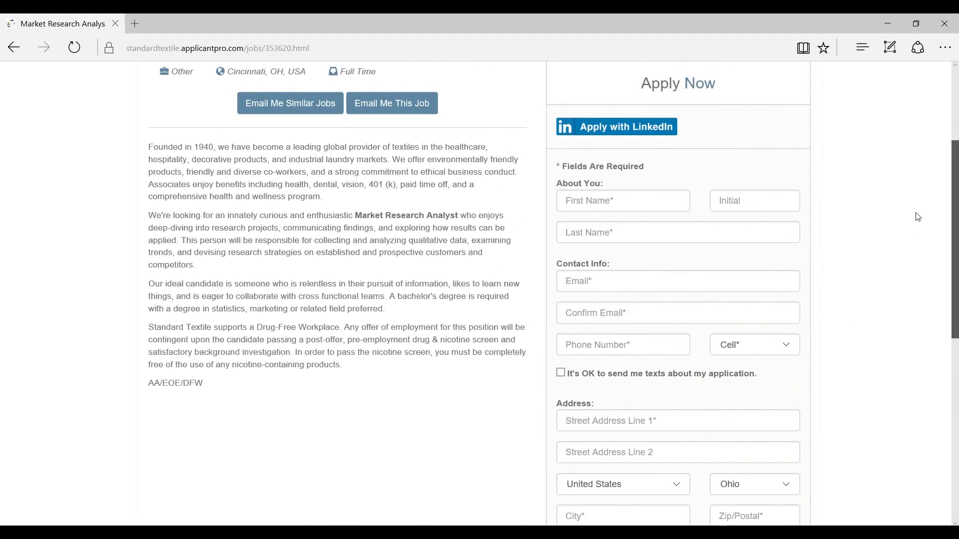
{"action": "scroll", "coordinate": [916, 214], "scroll_direction": "up", "scroll_amount": 2}
{"action": "scroll", "coordinate": [906, 174], "scroll_direction": "down", "scroll_amount": 3}
{"action": "scroll", "coordinate": [901, 154], "scroll_direction": "up", "scroll_amount": 5}
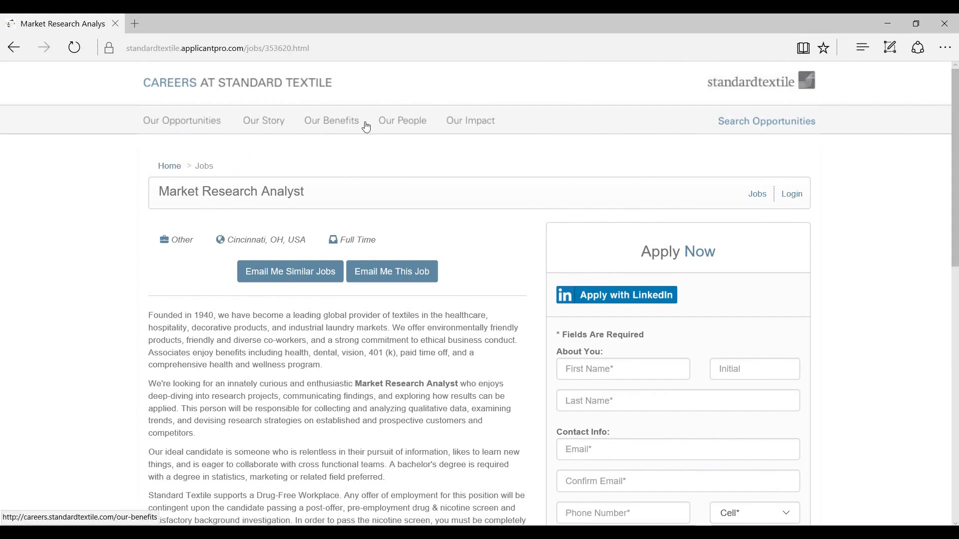
{"action": "left_click", "coordinate": [17, 52]}
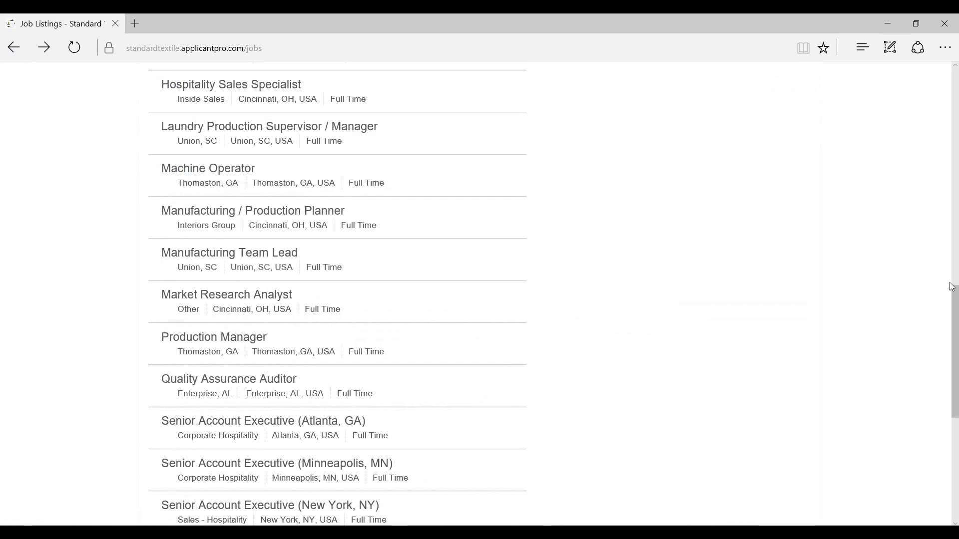
{"action": "left_click_drag", "start_coordinate": [947, 350], "coordinate": [941, 123]}
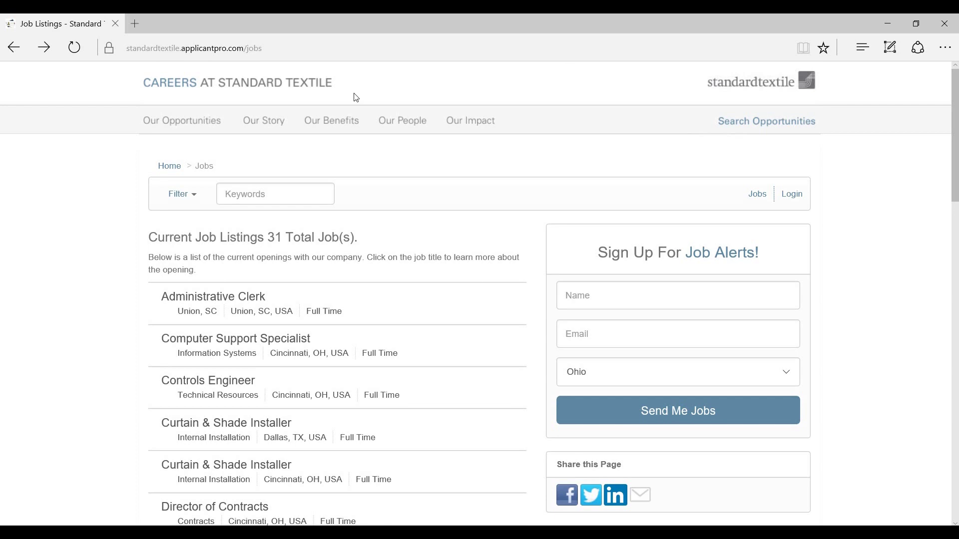
Go back through the careers page to the Standard Textile Contact Us page
{"action": "left_click", "coordinate": [11, 49]}
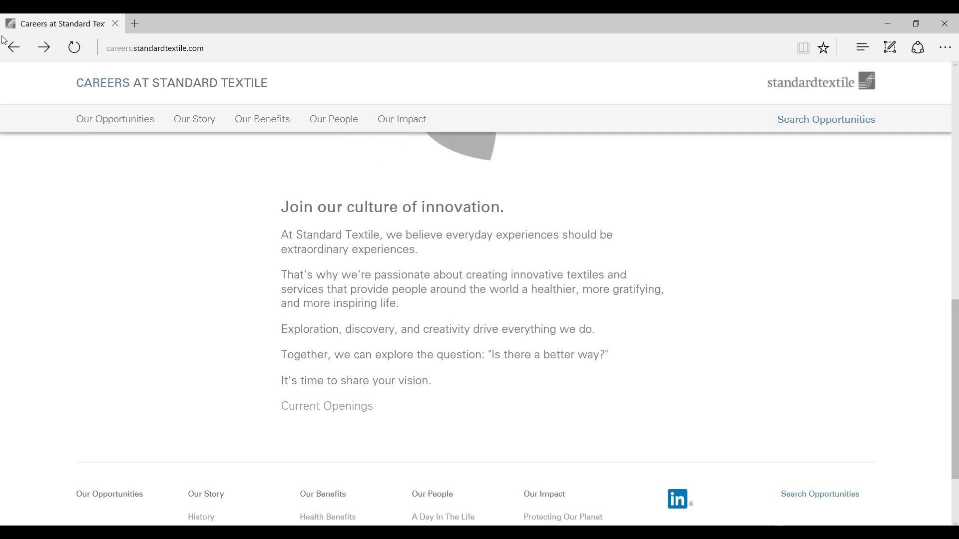
{"action": "left_click", "coordinate": [4, 53]}
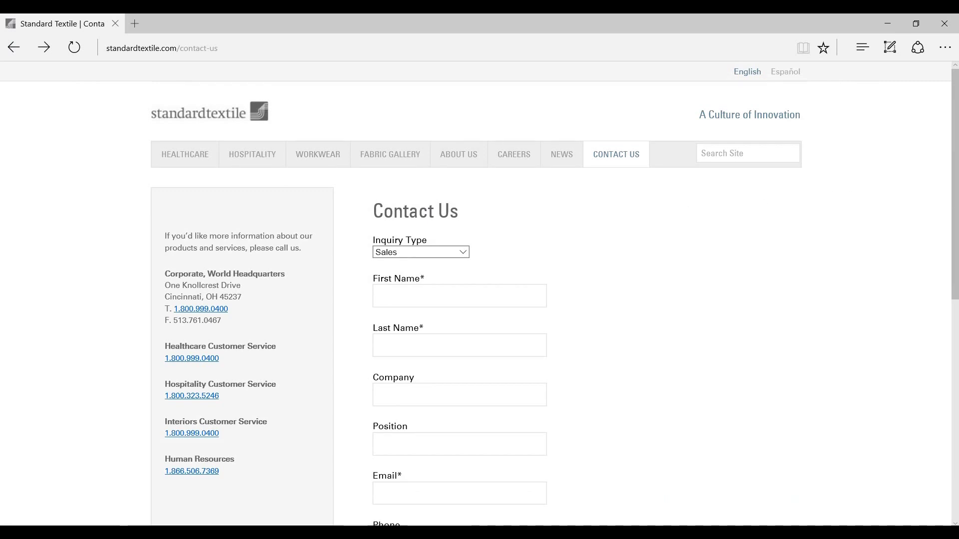
{"action": "left_click_drag", "start_coordinate": [954, 201], "coordinate": [956, 262]}
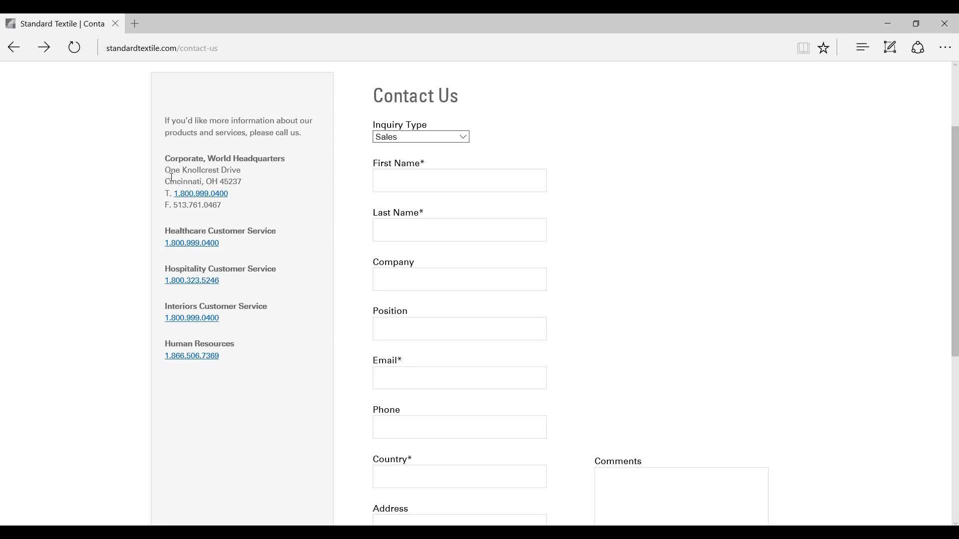
Select the headquarters address One Knollcrest Drive, Cincinnati, OH 45237 and switch to the Word letter
{"action": "left_click_drag", "start_coordinate": [165, 171], "coordinate": [241, 180]}
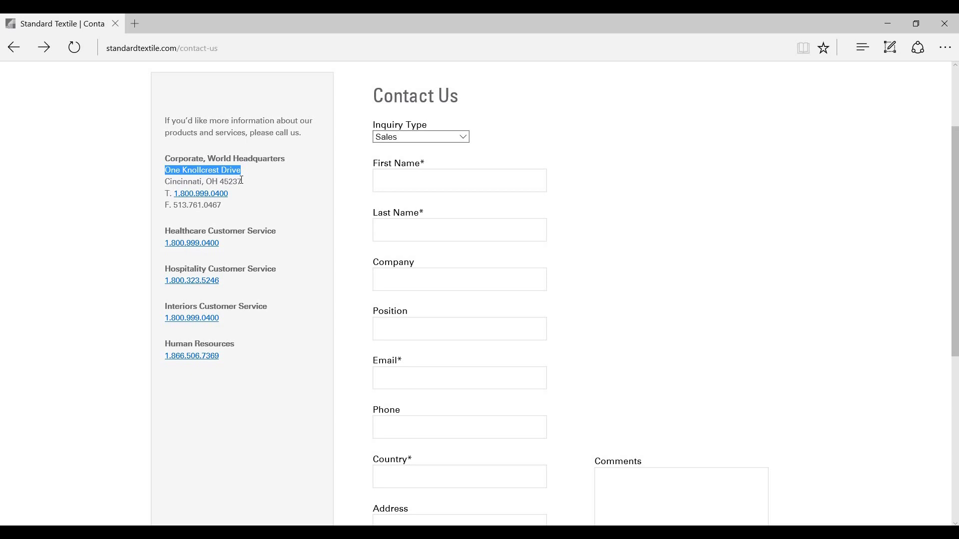
{"action": "scroll", "coordinate": [236, 180], "scroll_direction": "down", "scroll_amount": 1}
{"action": "scroll", "coordinate": [236, 180], "scroll_direction": "up", "scroll_amount": 3}
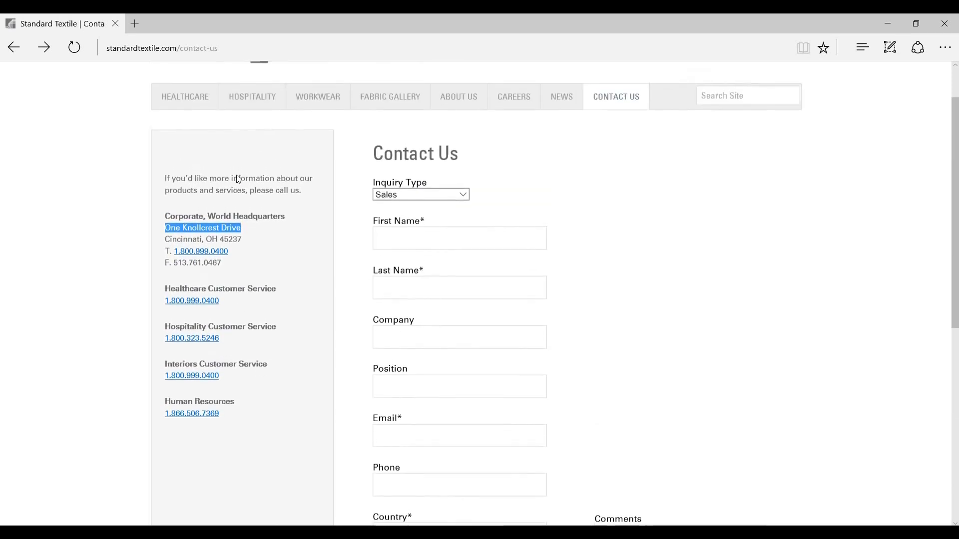
{"action": "left_click", "coordinate": [246, 304]}
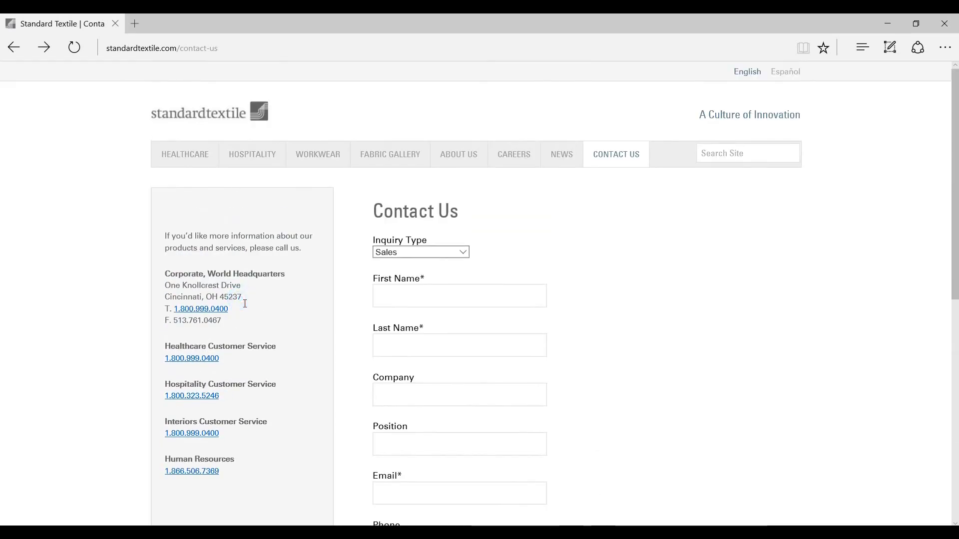
{"action": "left_click_drag", "start_coordinate": [246, 304], "coordinate": [177, 288]}
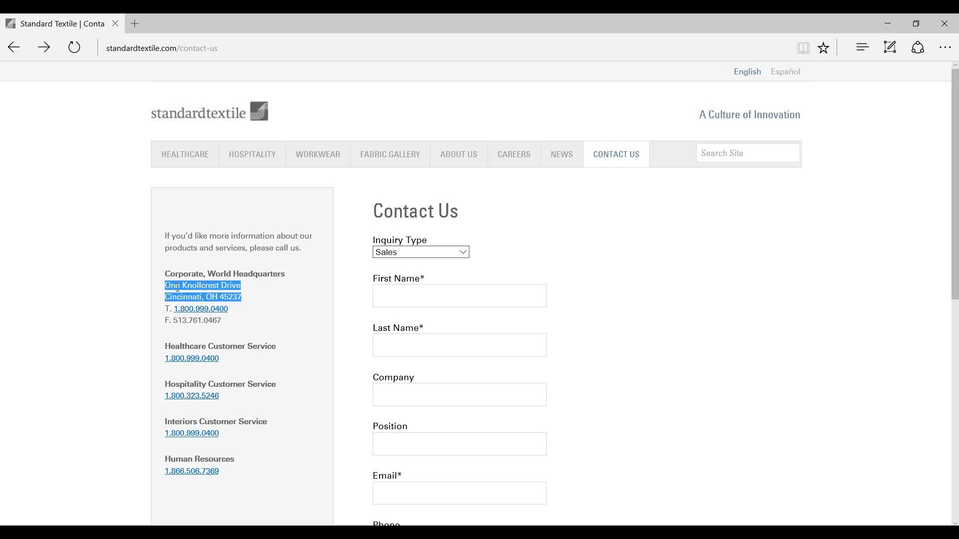
{"action": "key", "text": "alt+Tab"}
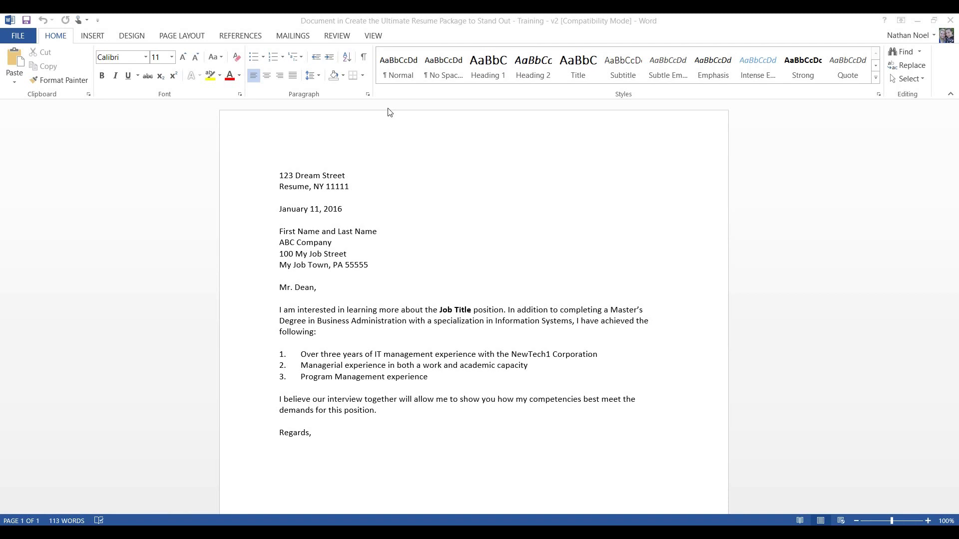
Replace the sender street line 123 Dream Street with 123 Grove Street
{"action": "left_click", "coordinate": [283, 171]}
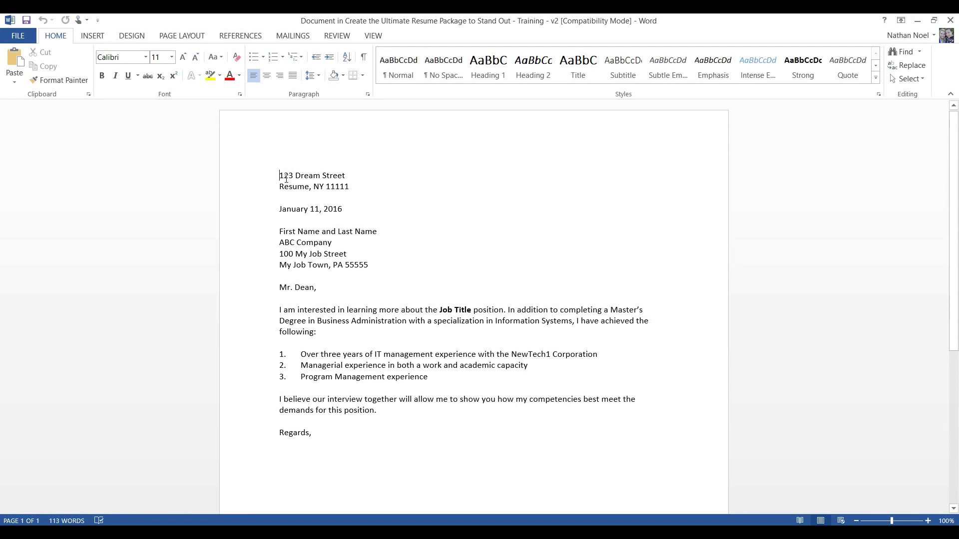
{"action": "key", "text": "shift+Left"}
{"action": "key", "text": "shift+Down"}
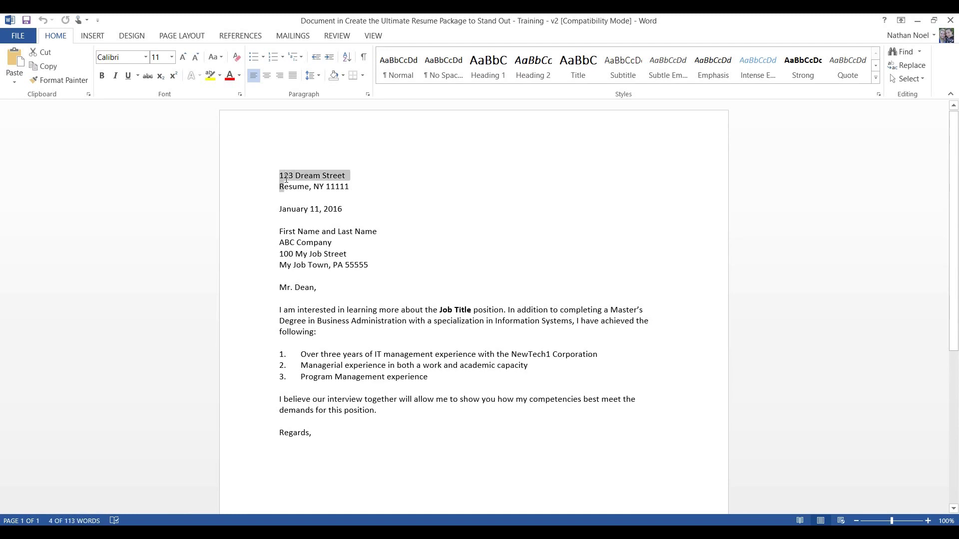
{"action": "left_click", "coordinate": [286, 178]}
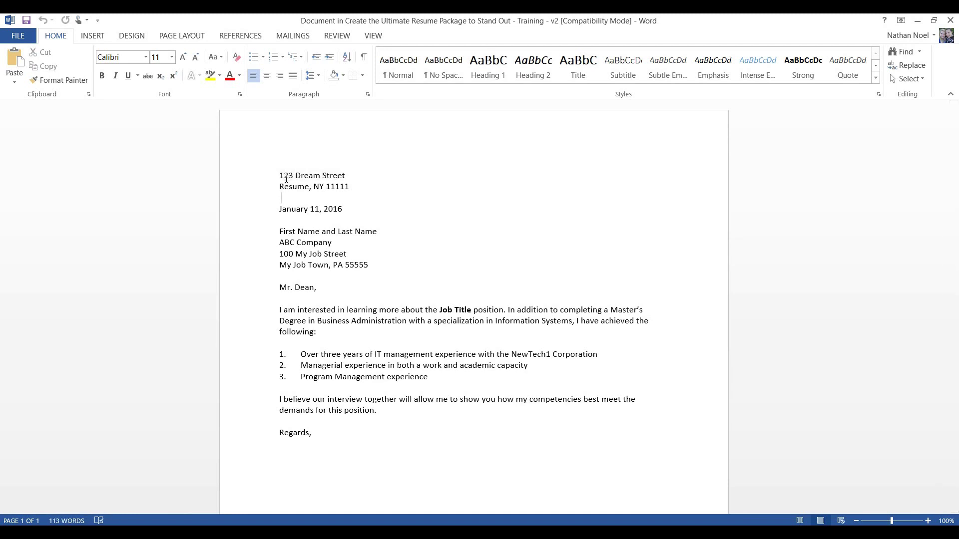
{"action": "key", "text": "shift+Down"}
{"action": "key", "text": "shift+Down"}
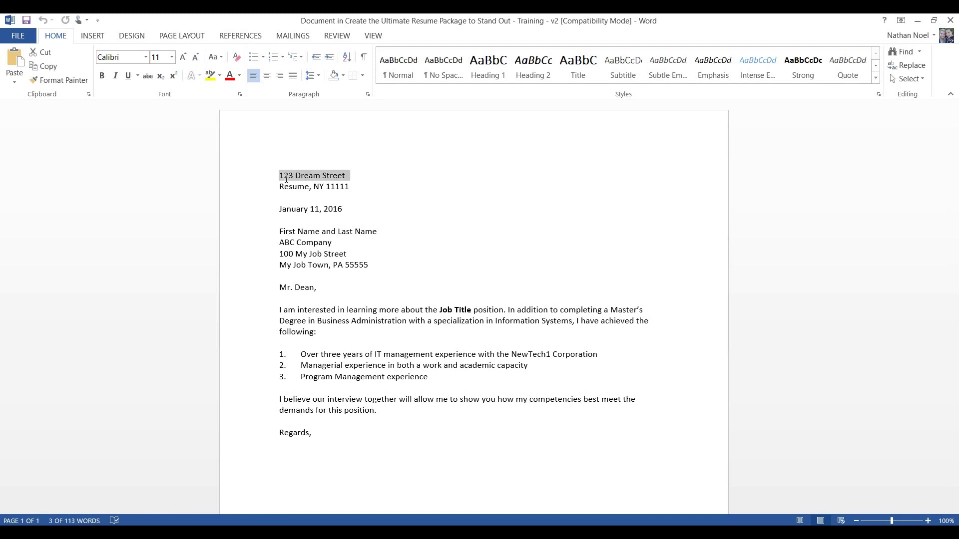
{"action": "left_click", "coordinate": [282, 179]}
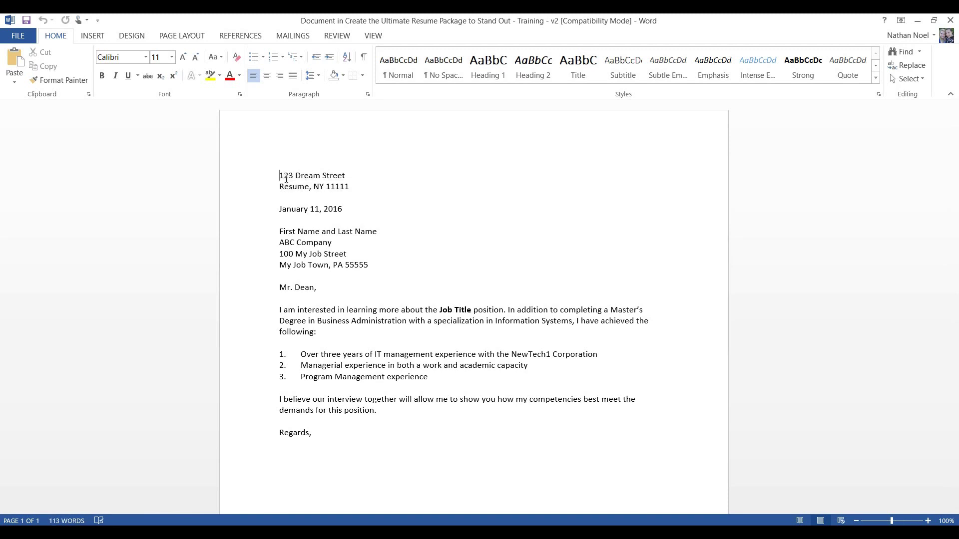
{"action": "key", "text": "ctrl+shift+Right"}
{"action": "key", "text": "ctrl+shift+Right"}
{"action": "key", "text": "ctrl+shift+Right"}
{"action": "type", "text": "123 Grove Street"}
Change the sender city line from Resume, NY 11111 to Cincinnati, OH 45201
{"action": "key", "text": "Down"}
{"action": "key", "text": "ctrl+shift+Right"}
{"action": "key", "text": "ctrl+shift+Right"}
{"action": "key", "text": "ctrl+shift+Right"}
{"action": "key", "text": "ctrl+shift+Right"}
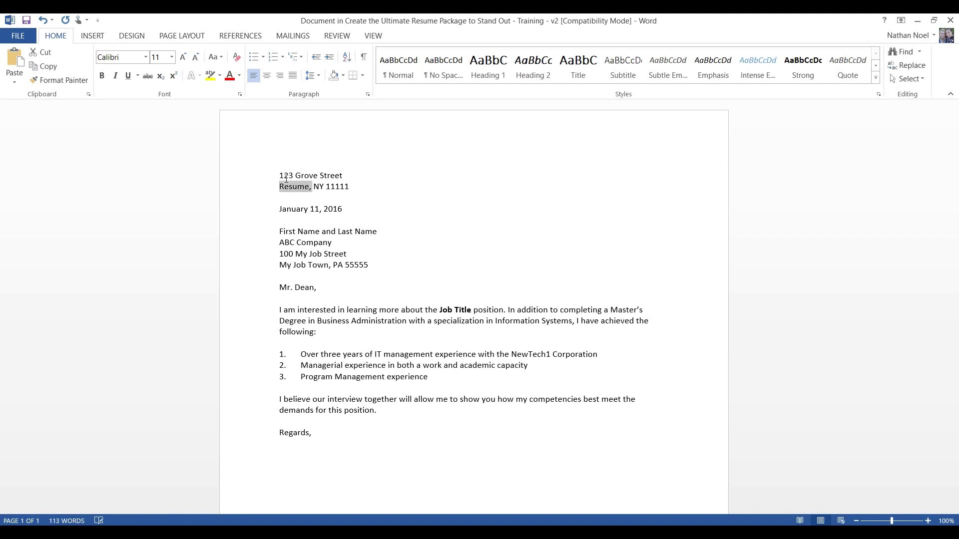
{"action": "type", "text": "C"}
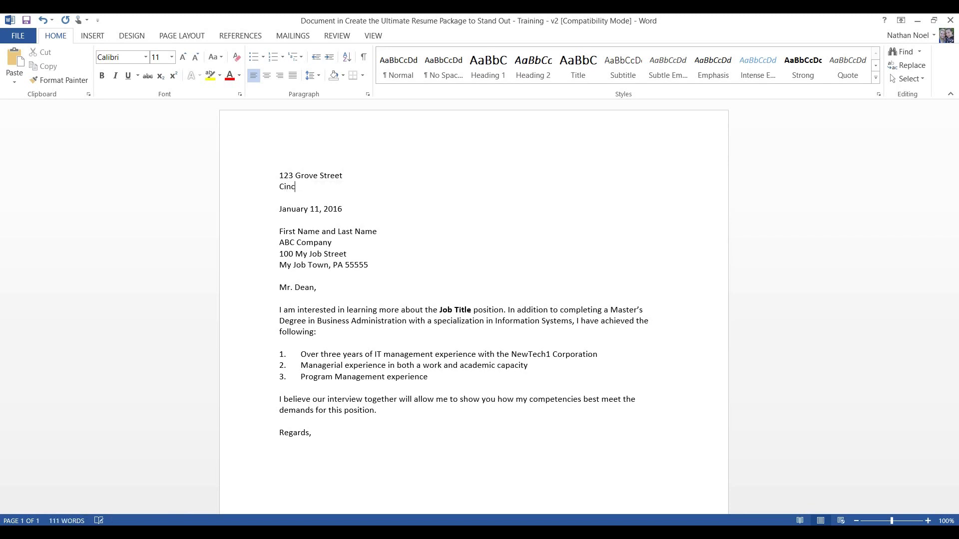
{"action": "type", "text": "innati, OH 45201"}
Add the sender's e-mail address on a new line below the city line
{"action": "key", "text": "Return"}
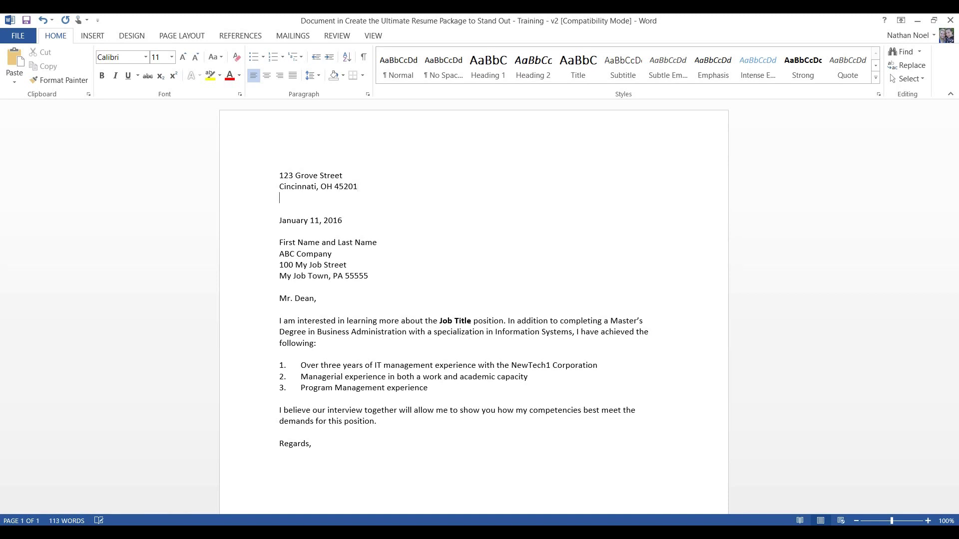
{"action": "key", "text": "ctrl+shift+Left"}
{"action": "key", "text": "ctrl+shift+Left"}
{"action": "key", "text": "ctrl+shift+Left"}
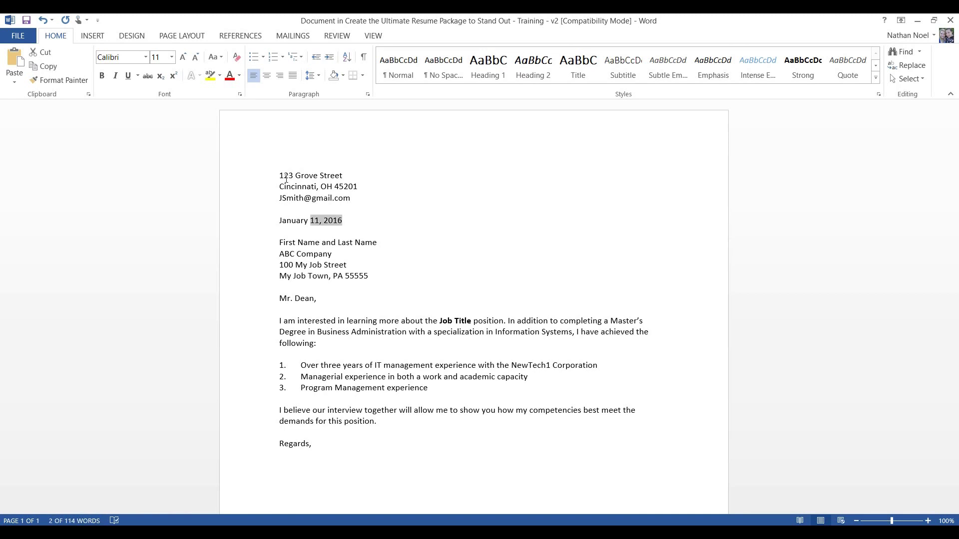
{"action": "key", "text": "ctrl+shift+Left"}
Date the letter May 19, 2016 and replace the recipient name with Human Resources
{"action": "type", "text": "May 19"}
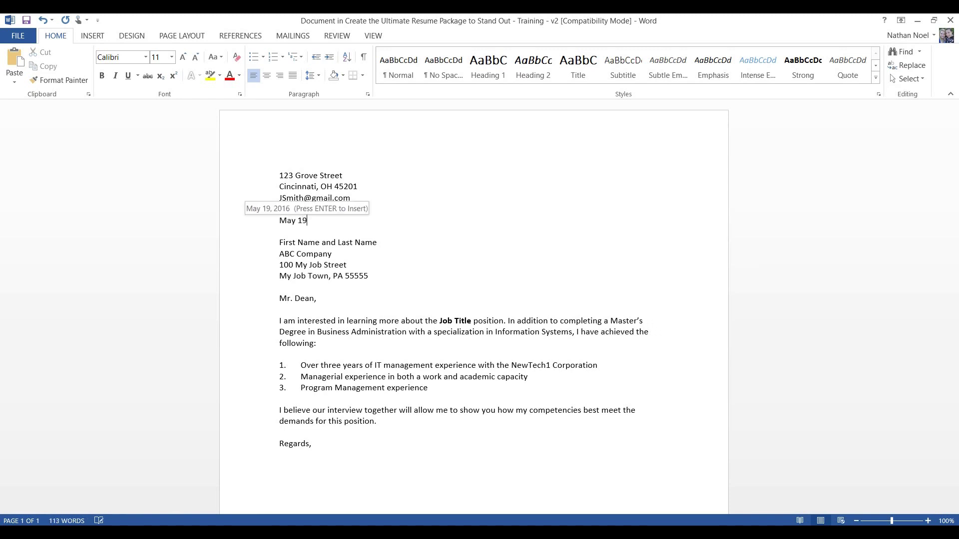
{"action": "key", "text": "Return"}
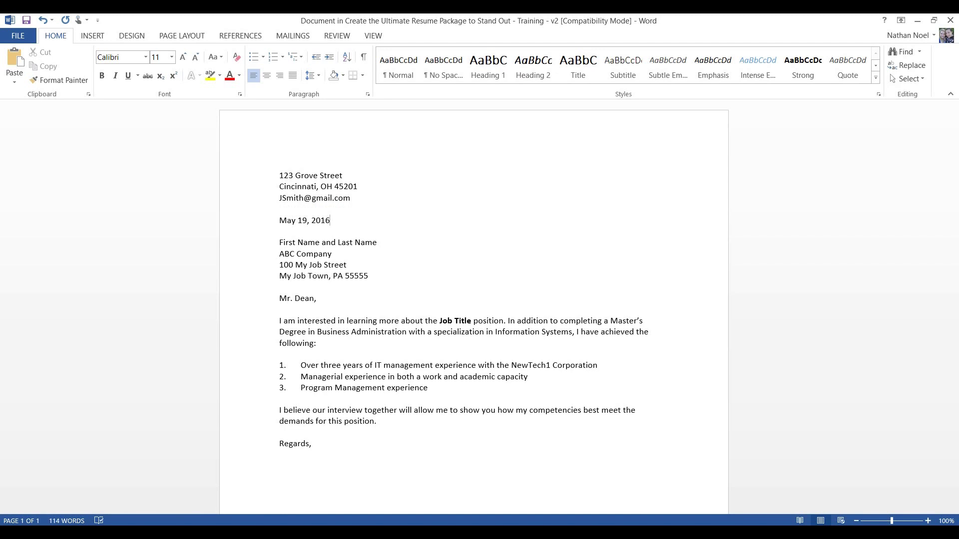
{"action": "key", "text": "Down"}
{"action": "key", "text": "ctrl+Right"}
{"action": "key", "text": "ctrl+Right"}
{"action": "key", "text": "Right"}
{"action": "key", "text": "Right"}
{"action": "key", "text": "Up"}
{"action": "key", "text": "Up"}
{"action": "key", "text": "Down"}
{"action": "key", "text": "Up"}
{"action": "key", "text": "Up"}
{"action": "key", "text": "Down"}
{"action": "key", "text": "Down"}
{"action": "key", "text": "ctrl+shift+Right"}
{"action": "key", "text": "ctrl+shift+Right"}
{"action": "key", "text": "ctrl+shift+Right"}
{"action": "key", "text": "ctrl+shift+Right"}
{"action": "key", "text": "ctrl+shift+Right"}
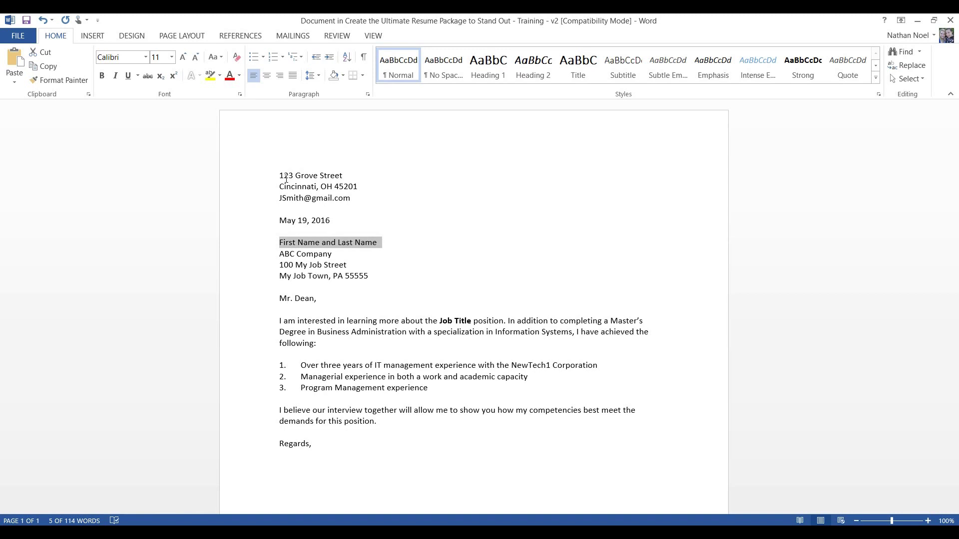
{"action": "type", "text": "Human Re"}
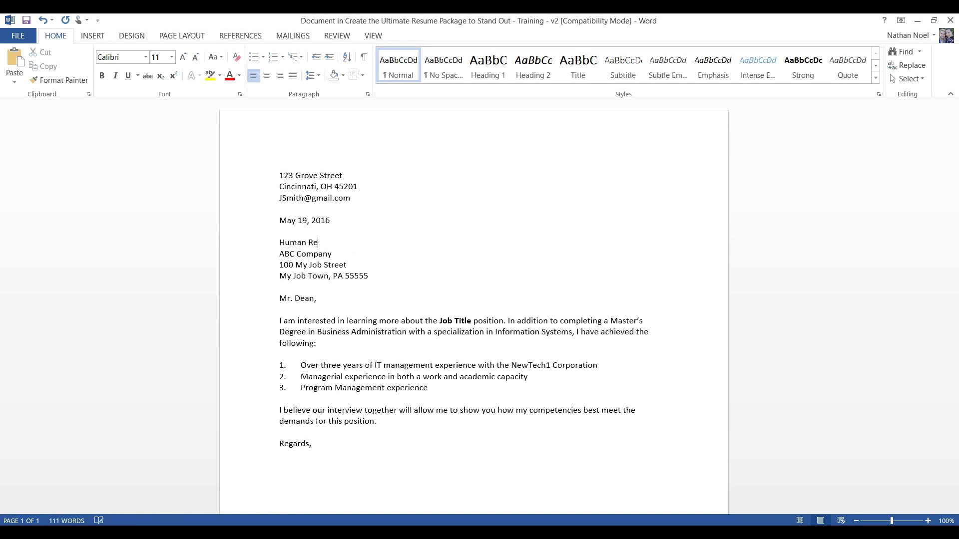
{"action": "type", "text": "sources"}
Replace ABC Company with the copied Standard Textile Co., Inc. company name
{"action": "key", "text": "ctrl+shift+Left"}
{"action": "key", "text": "ctrl+shift+Left"}
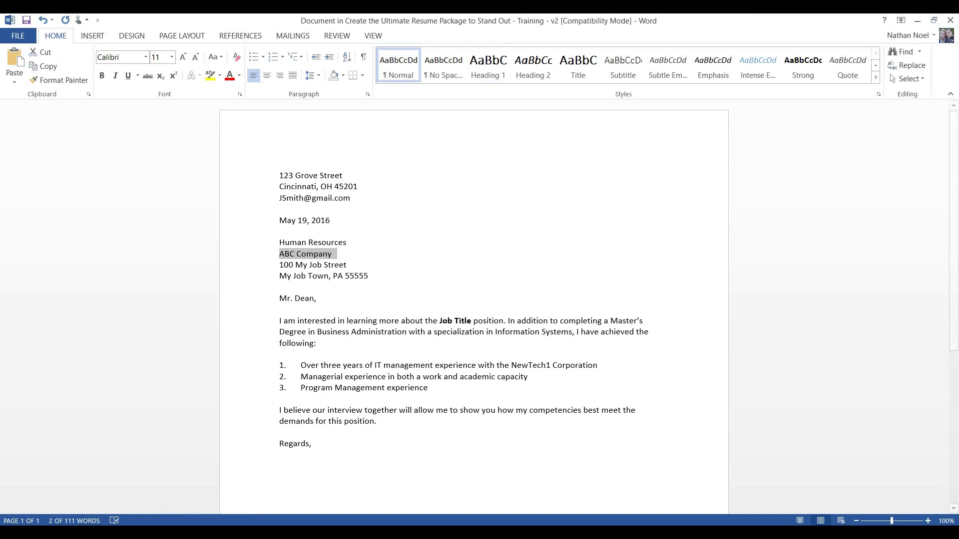
{"action": "key", "text": "alt+Tab"}
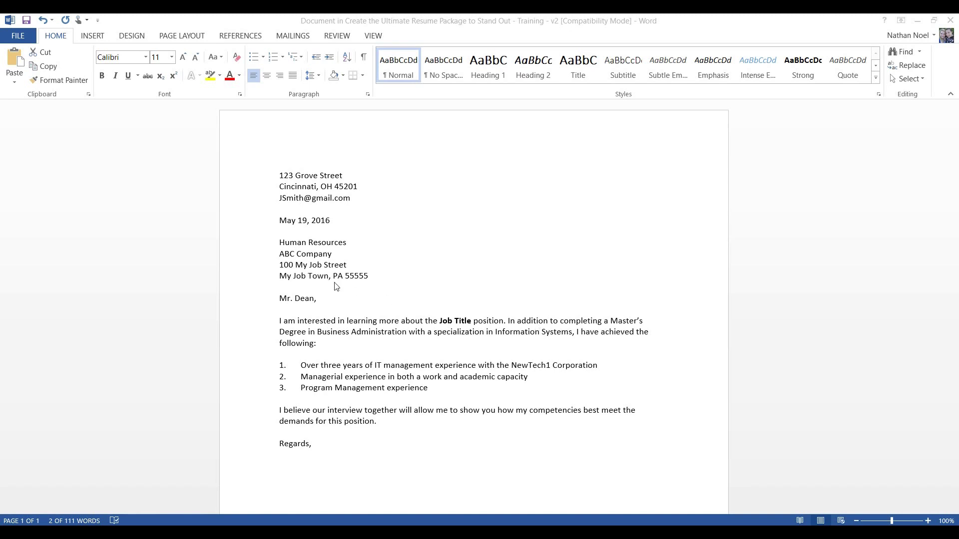
{"action": "key", "text": "alt+Tab"}
{"action": "right_click", "coordinate": [334, 257]}
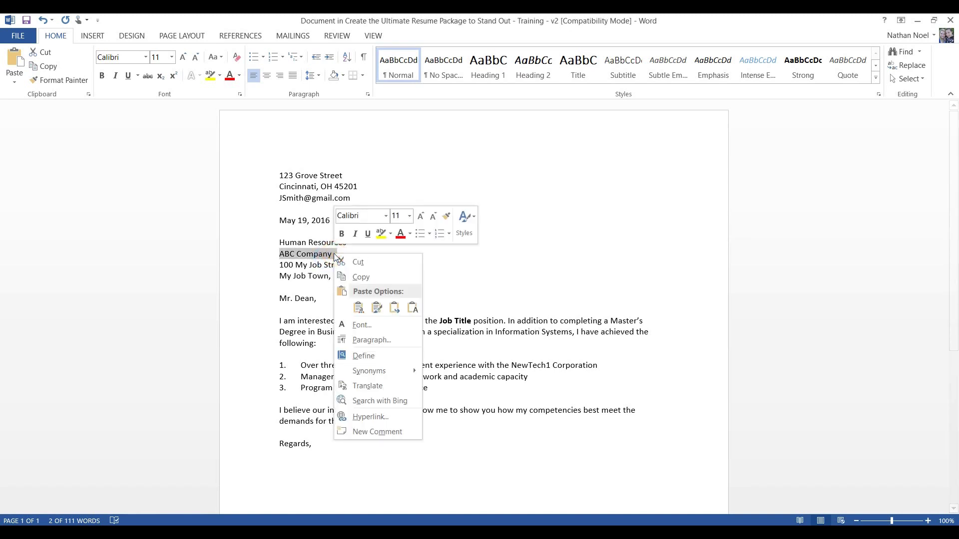
{"action": "left_click", "coordinate": [412, 308]}
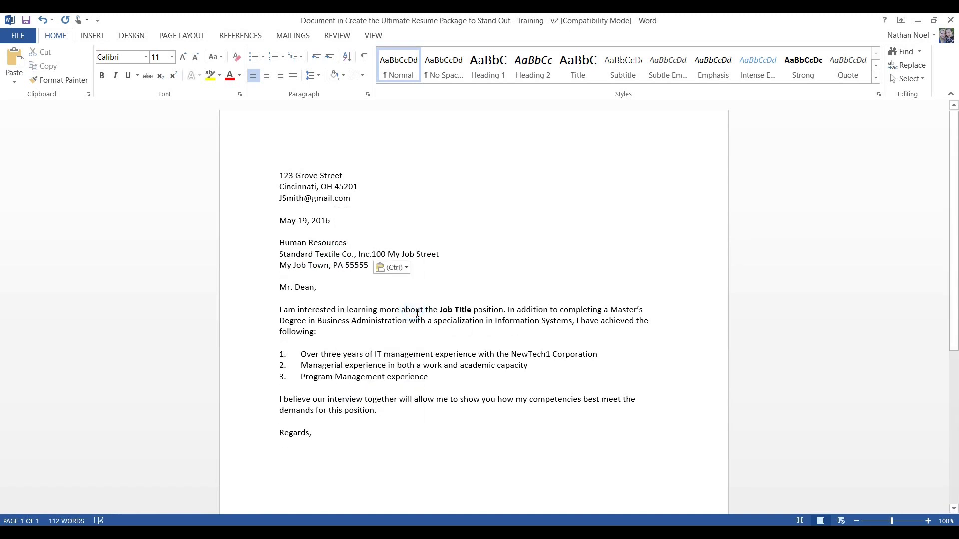
{"action": "key", "text": "Return"}
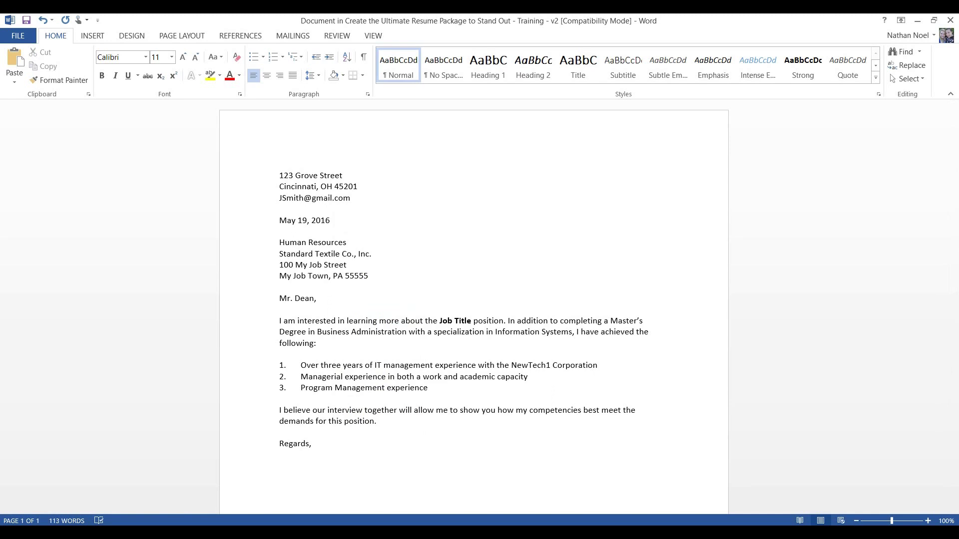
{"action": "key", "text": "ctrl+shift+Right"}
{"action": "key", "text": "ctrl+shift+Right"}
{"action": "key", "text": "ctrl+shift+Right"}
{"action": "key", "text": "ctrl+shift+Right"}
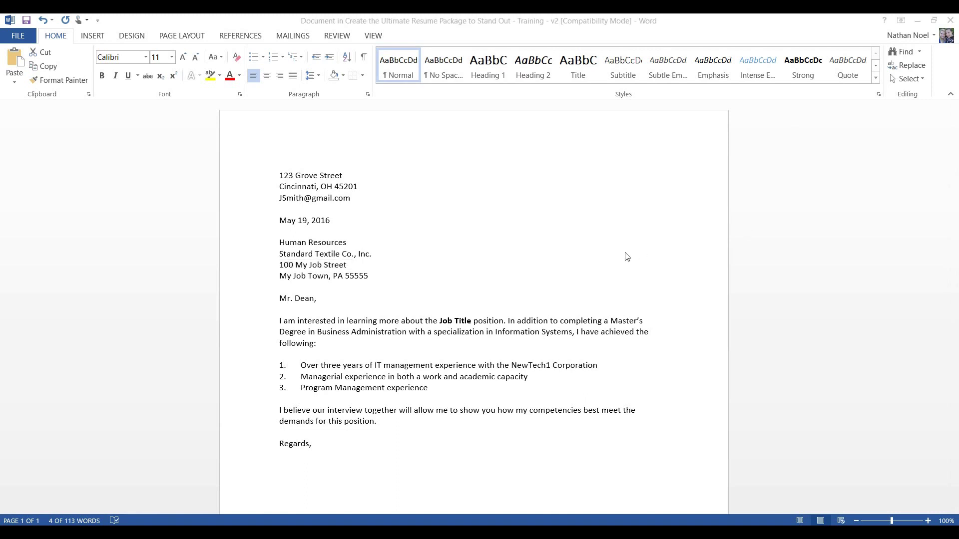
{"action": "left_click", "coordinate": [364, 278]}
{"action": "left_click", "coordinate": [370, 278]}
{"action": "left_click_drag", "start_coordinate": [370, 277], "coordinate": [280, 265]}
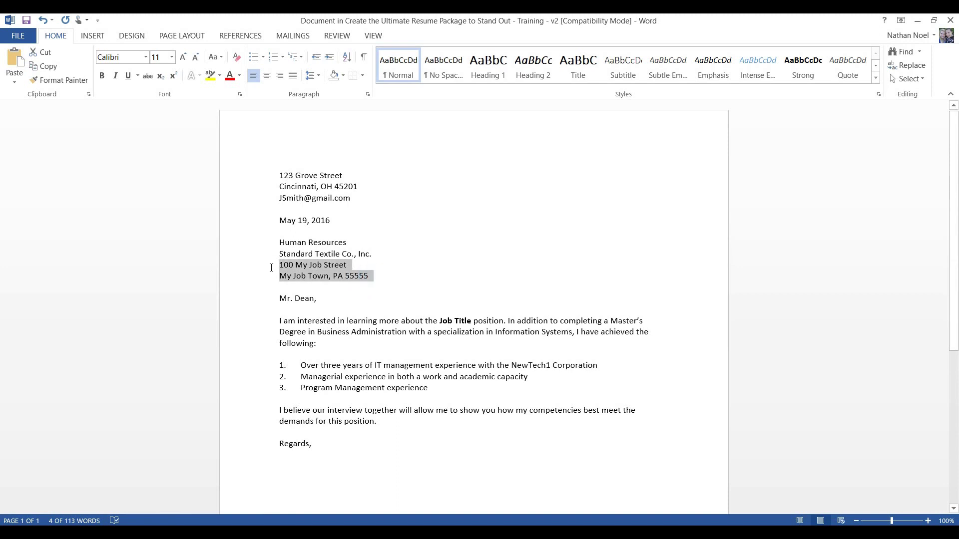
{"action": "right_click", "coordinate": [291, 265]}
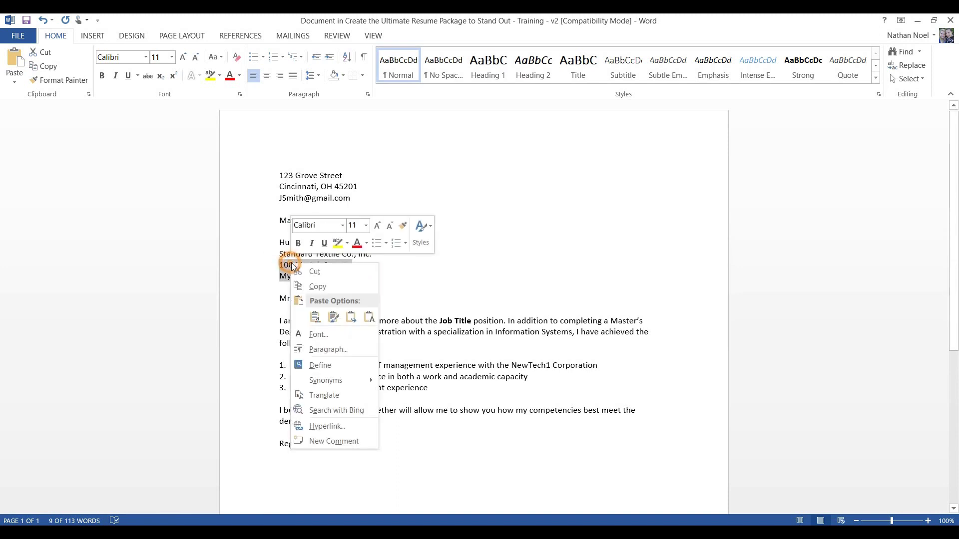
{"action": "left_click", "coordinate": [369, 317]}
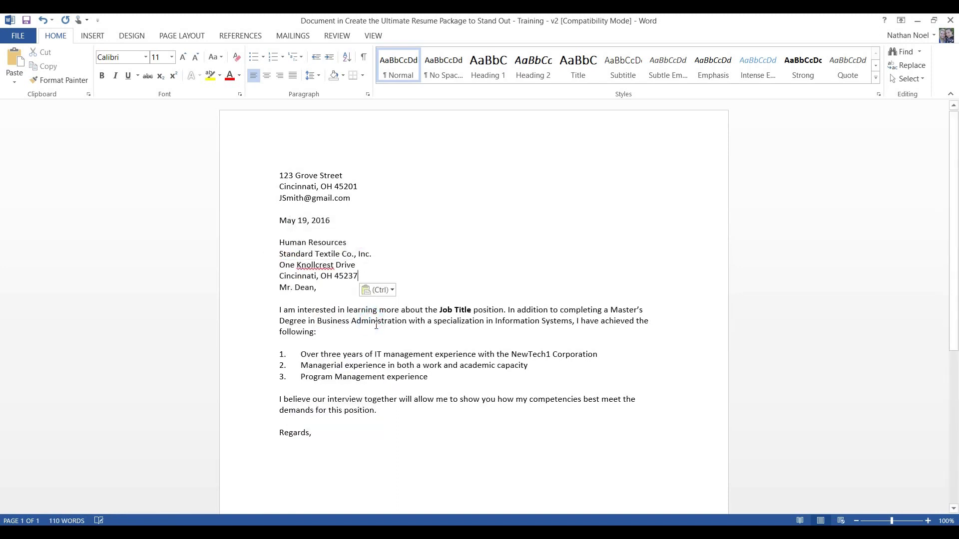
{"action": "key", "text": "Return"}
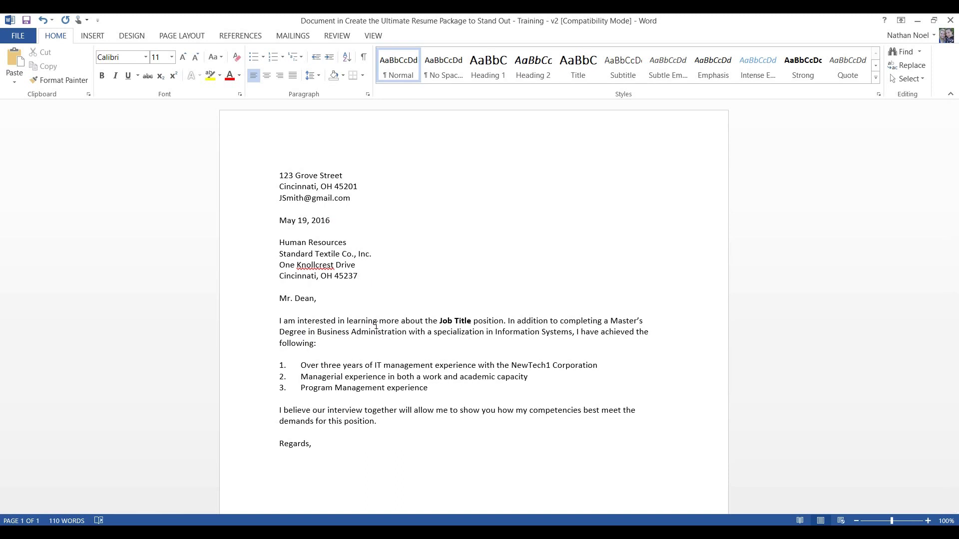
{"action": "key", "text": "shift+Right"}
{"action": "key", "text": "shift+Right"}
{"action": "key", "text": "shift+Right"}
{"action": "key", "text": "shift+Right"}
{"action": "key", "text": "shift+Right"}
{"action": "key", "text": "shift+Right"}
{"action": "key", "text": "shift+Right"}
{"action": "key", "text": "shift+Right"}
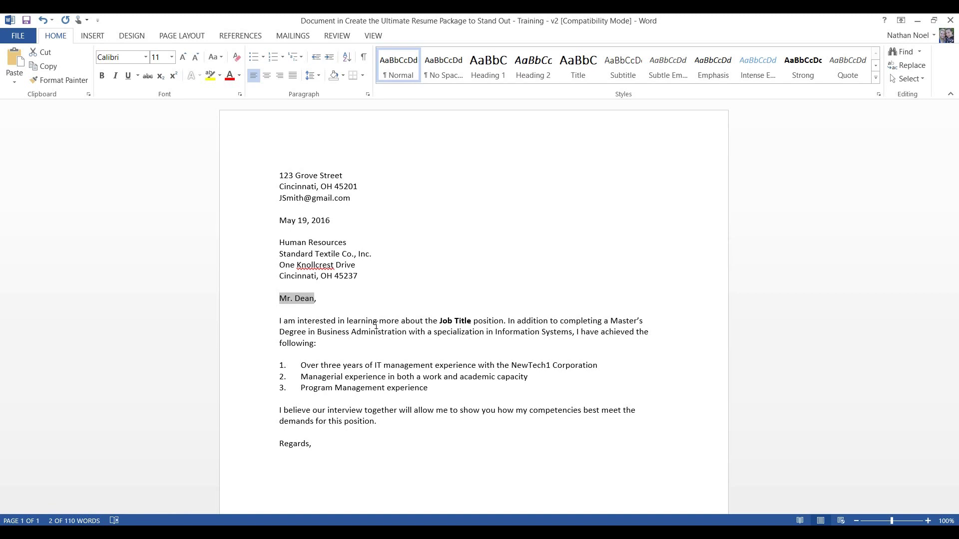
Replace 'Mr. Dean' in the greeting with 'To Whom It May Concern'
{"action": "type", "text": "To Whom It"}
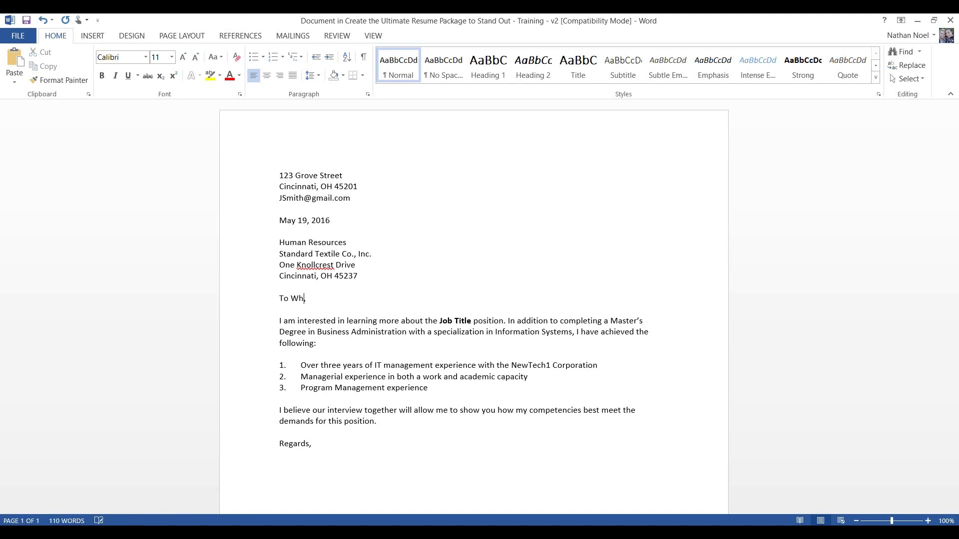
{"action": "type", "text": " May Concer"}
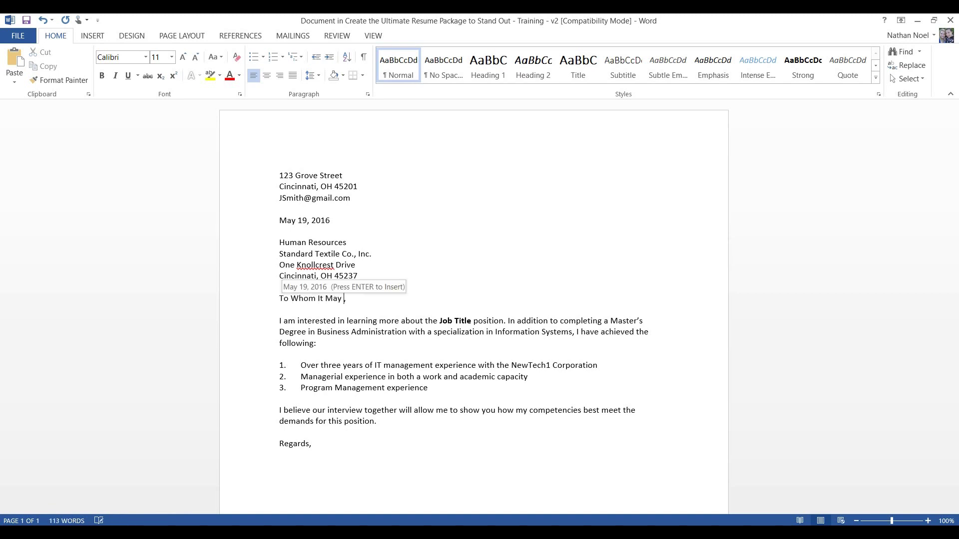
{"action": "type", "text": "n"}
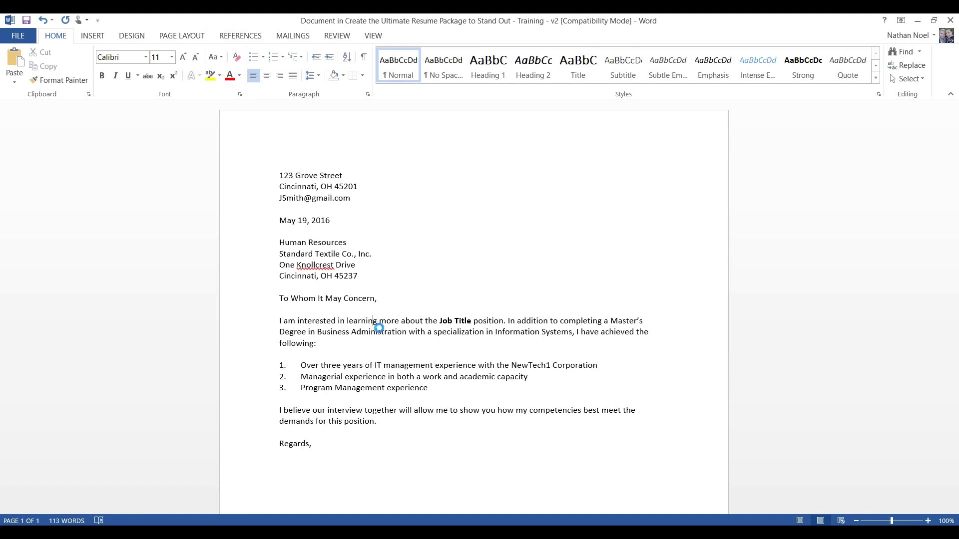
{"action": "key", "text": "Down"}
{"action": "key", "text": "Down"}
{"action": "key", "text": "Down"}
{"action": "key", "text": "Down"}
Replace the Job Title placeholder with a bold 'Market Research Analyst'
{"action": "key", "text": "ctrl+shift+Right"}
{"action": "key", "text": "ctrl+shift+Right"}
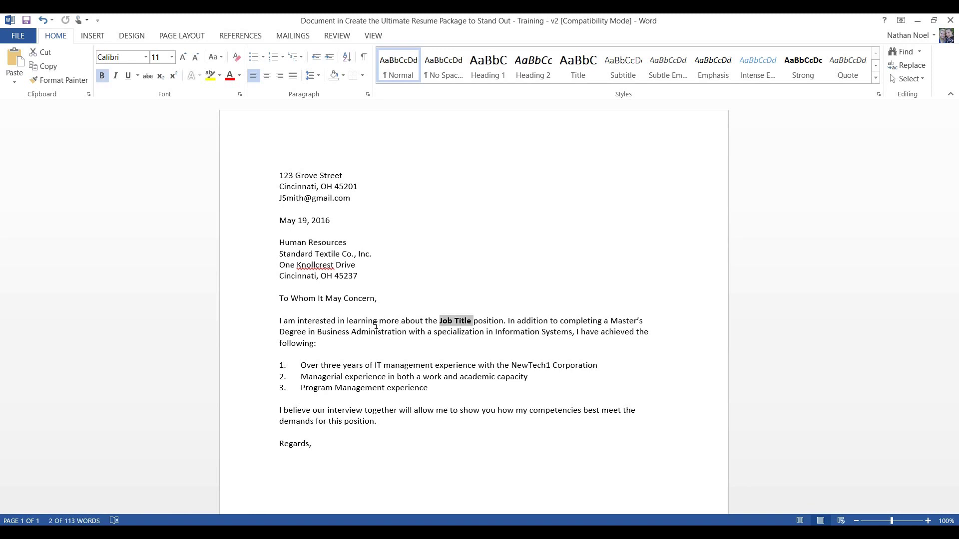
{"action": "type", "text": "Market Re"}
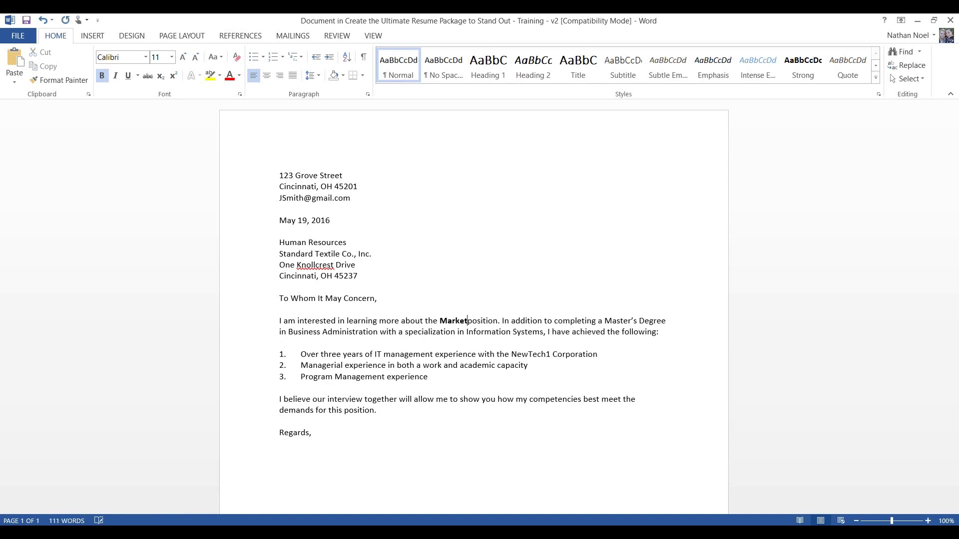
{"action": "type", "text": "sera"}
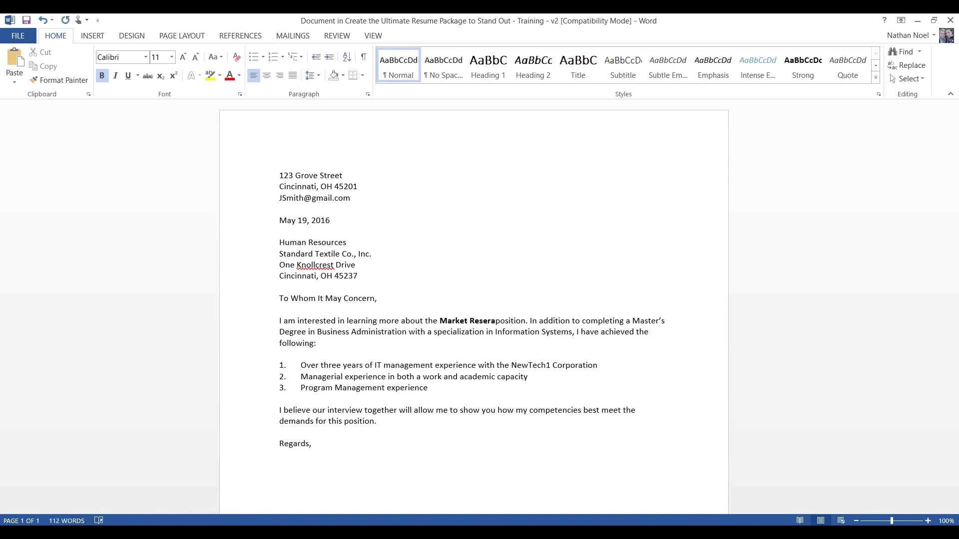
{"action": "key", "text": "BackSpace"}
{"action": "key", "text": "BackSpace"}
{"action": "type", "text": "a"}
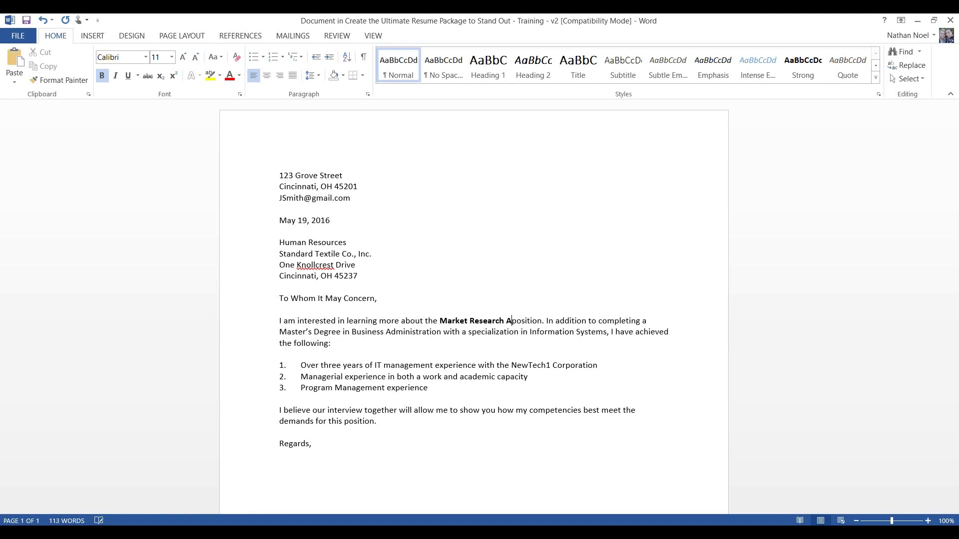
{"action": "type", "text": "rch Analyst"}
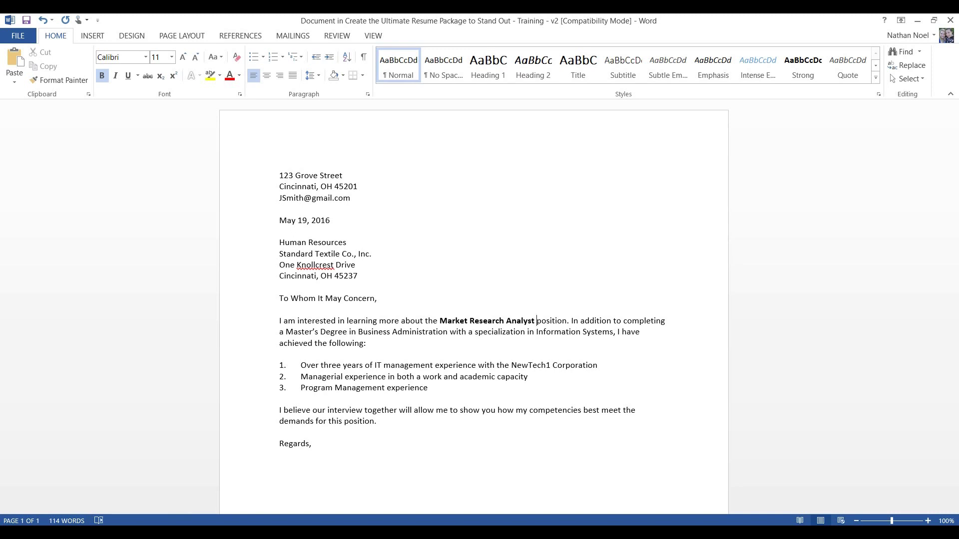
{"action": "key", "text": "ctrl+Left"}
{"action": "key", "text": "ctrl+Left"}
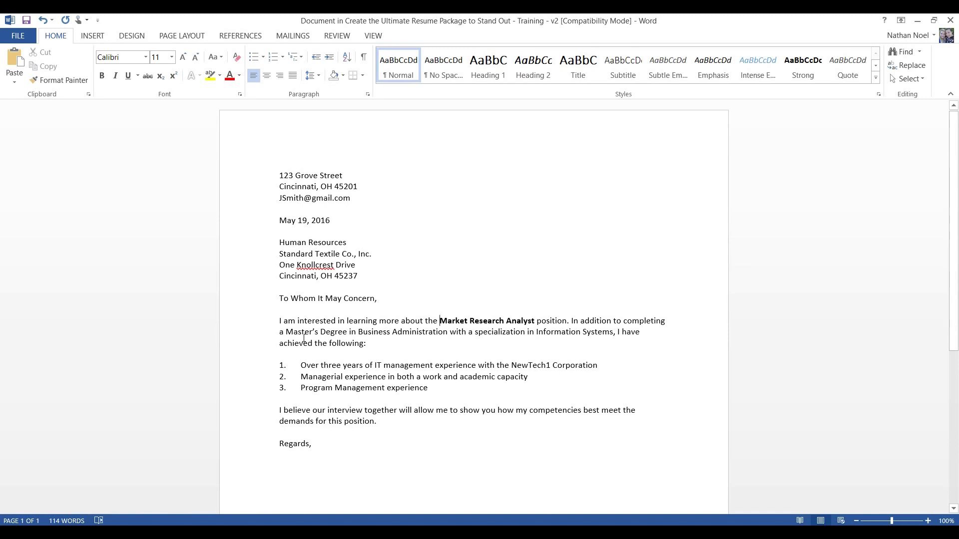
Replace 'Master's Degree' with Bachelor's of Business Administration in Management with a minor in Marketing
{"action": "left_click_drag", "start_coordinate": [286, 335], "coordinate": [352, 334]}
{"action": "type", "text": "Bac"}
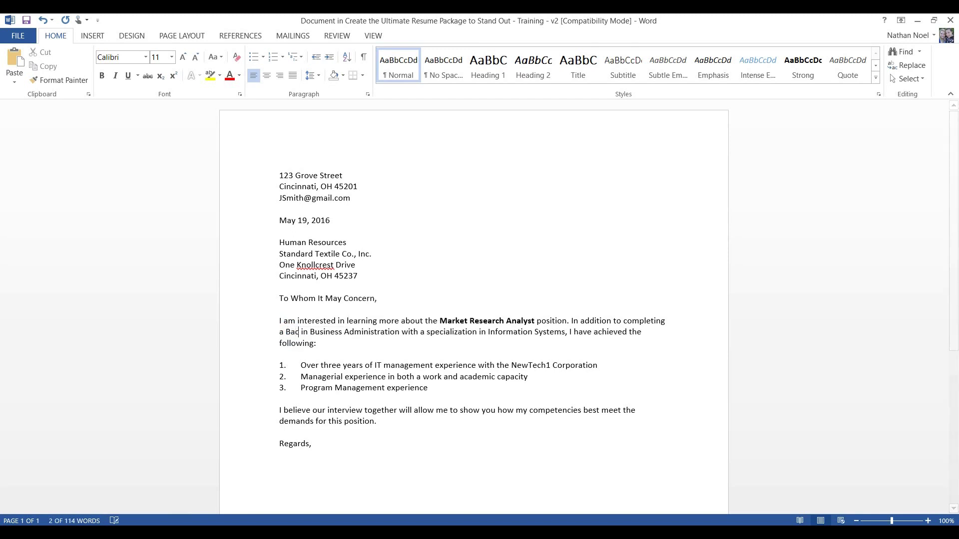
{"action": "type", "text": "helor"}
{"action": "type", "text": "'"}
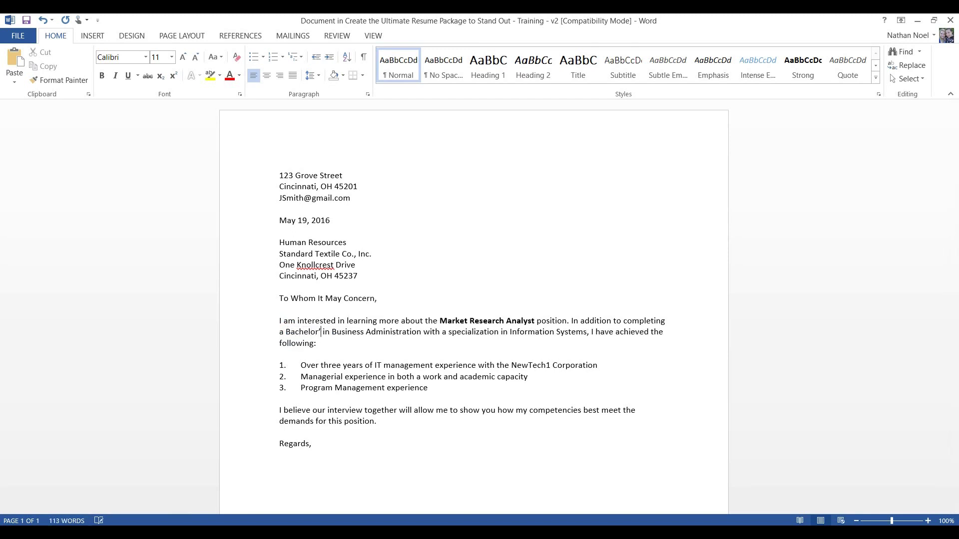
{"action": "type", "text": "s"}
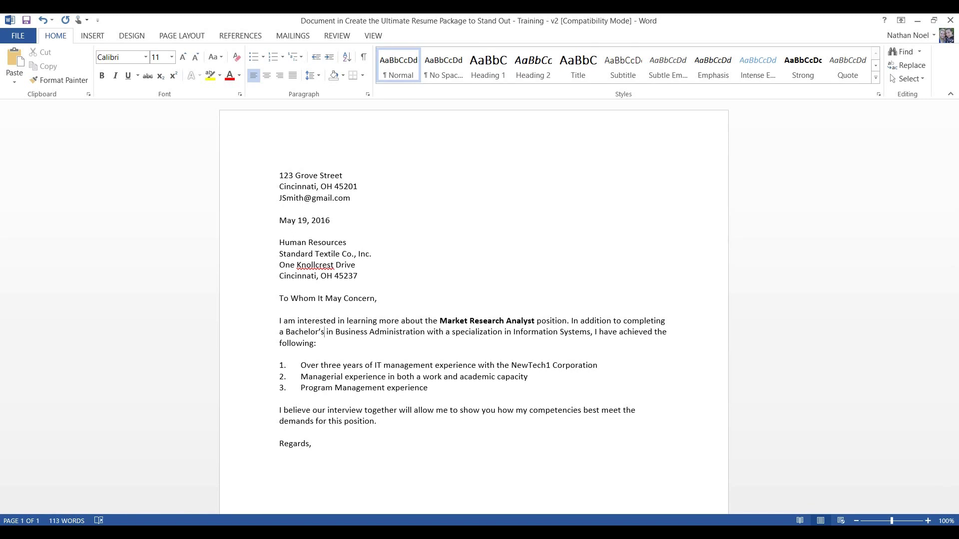
{"action": "type", "text": " of Busin"}
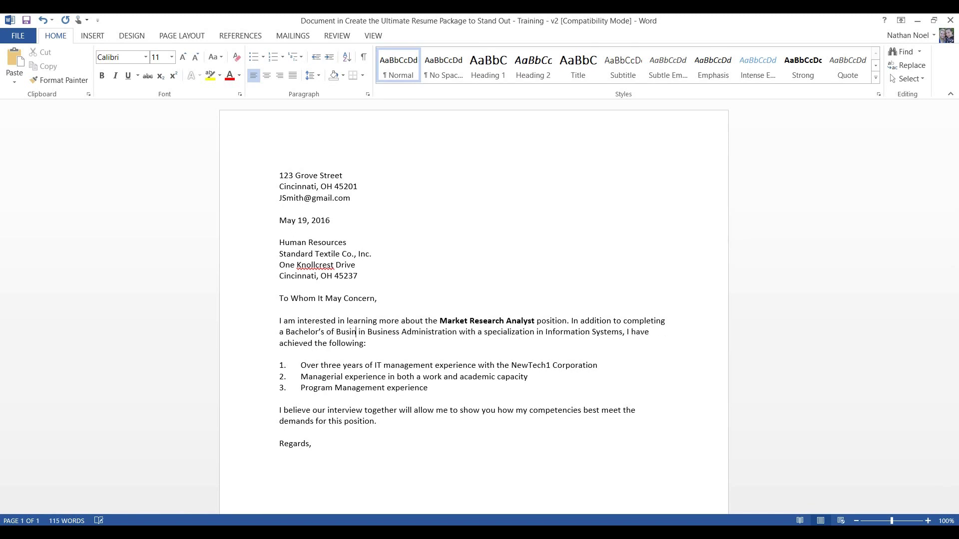
{"action": "type", "text": "ess Administration"}
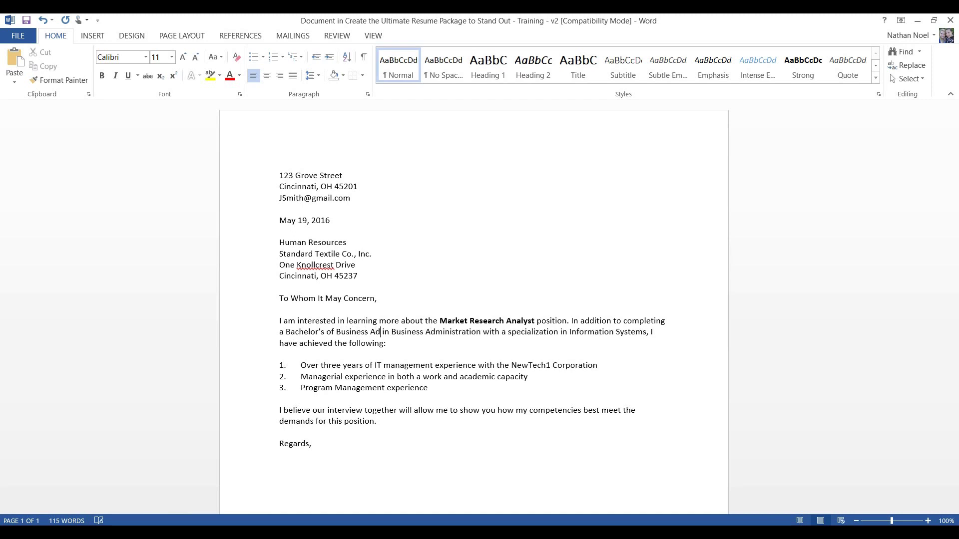
{"action": "type", "text": " in Management"}
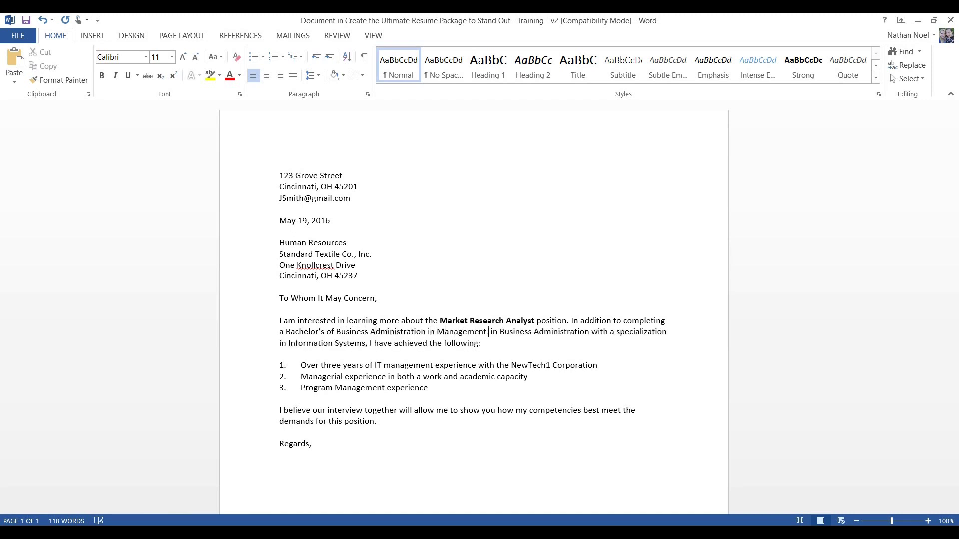
{"action": "key", "text": "ctrl+shift+Right"}
{"action": "key", "text": "ctrl+shift+Right"}
{"action": "key", "text": "ctrl+shift+Right"}
{"action": "key", "text": "ctrl+shift+Right"}
{"action": "key", "text": "ctrl+shift+Right"}
{"action": "key", "text": "ctrl+shift+Right"}
{"action": "key", "text": "ctrl+shift+Right"}
{"action": "key", "text": "ctrl+shift+Right"}
{"action": "key", "text": "ctrl+shift+Right"}
{"action": "key", "text": "ctrl+shift+Right"}
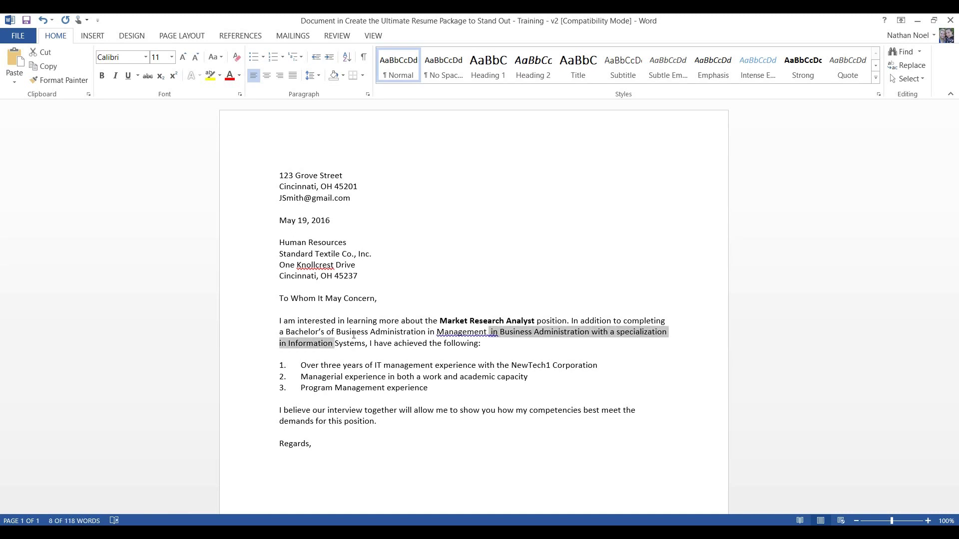
{"action": "type", "text": "with a"}
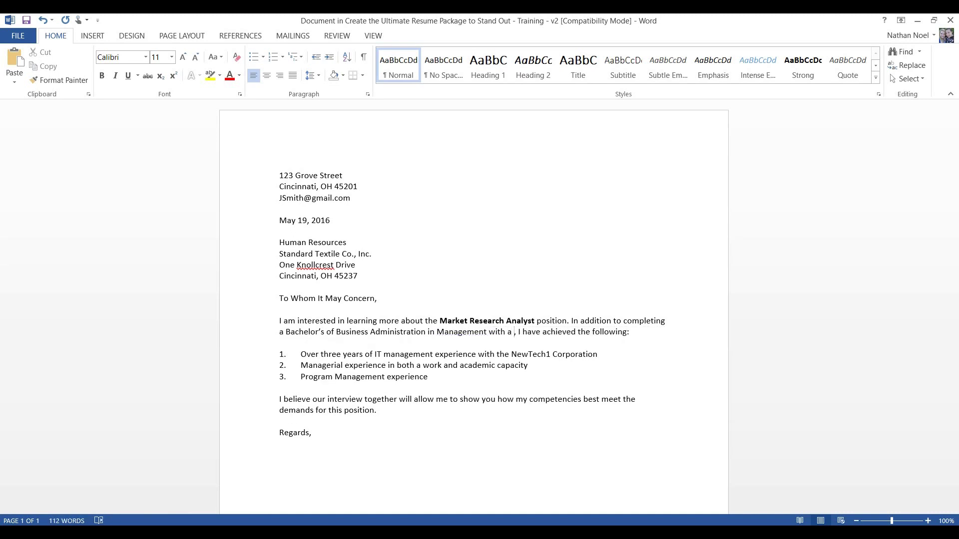
{"action": "type", "text": "Minor"}
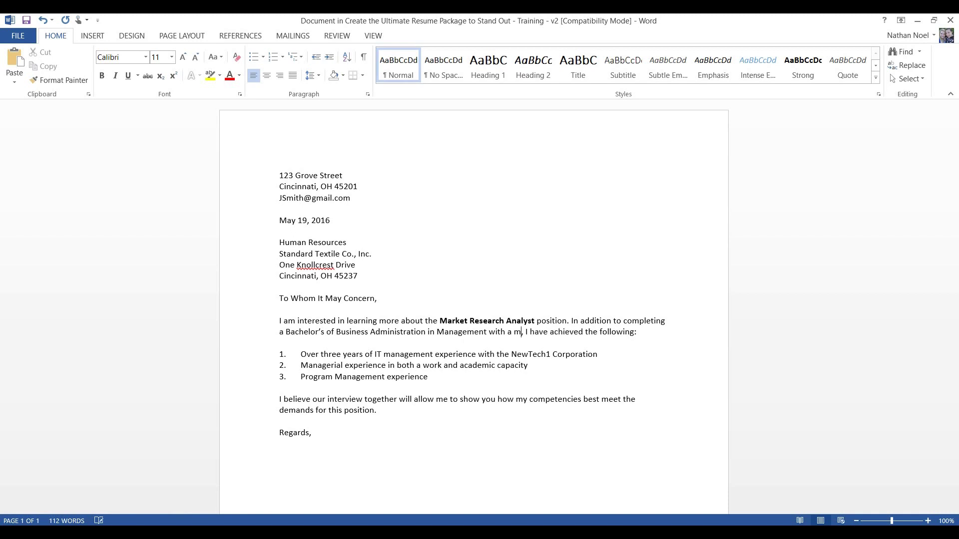
{"action": "type", "text": " in "}
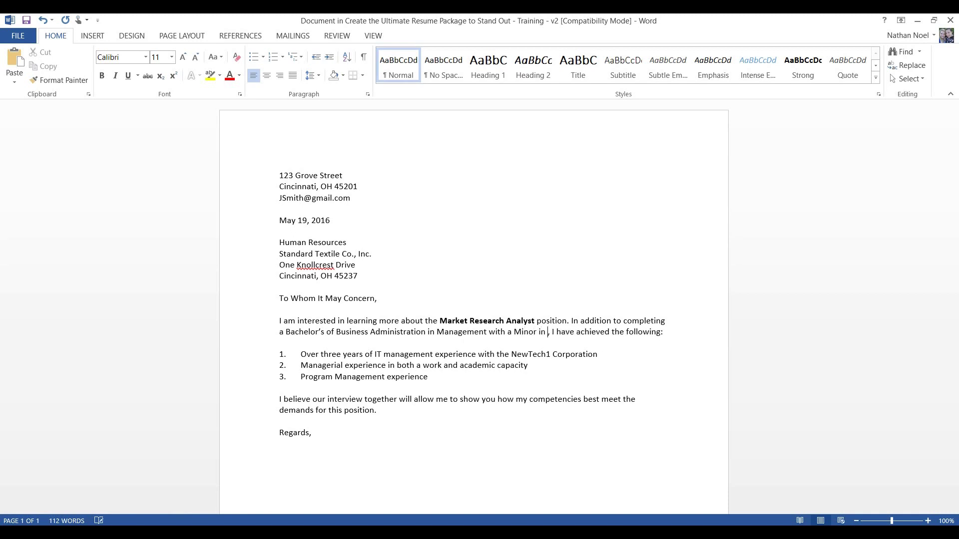
{"action": "type", "text": "Marketing"}
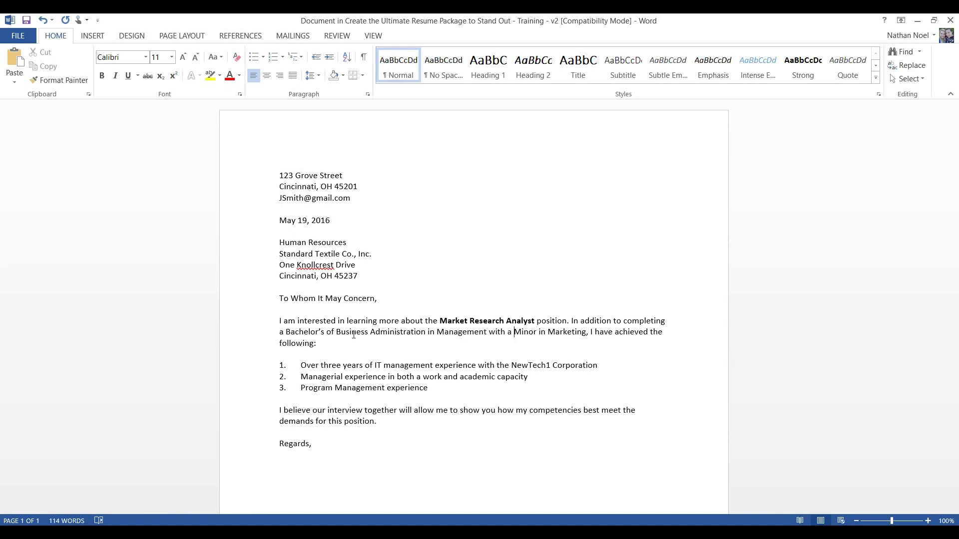
{"action": "left_click", "coordinate": [515, 331]}
{"action": "key", "text": "Delete"}
{"action": "type", "text": "m"}
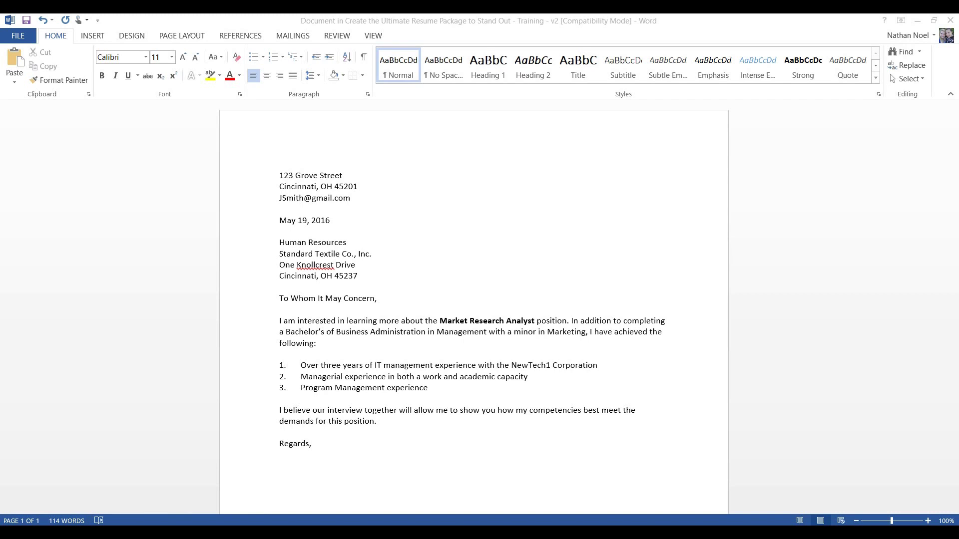
{"action": "left_click", "coordinate": [453, 378]}
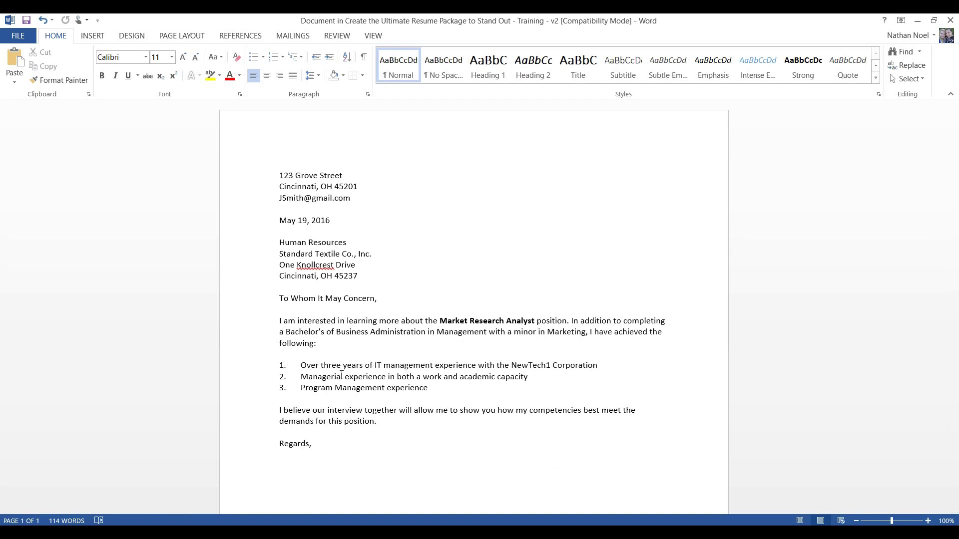
Paste the copied achievements as plain text over the numbered list, adding a blank line after it
{"action": "left_click_drag", "start_coordinate": [430, 390], "coordinate": [257, 365]}
{"action": "right_click", "coordinate": [311, 372]}
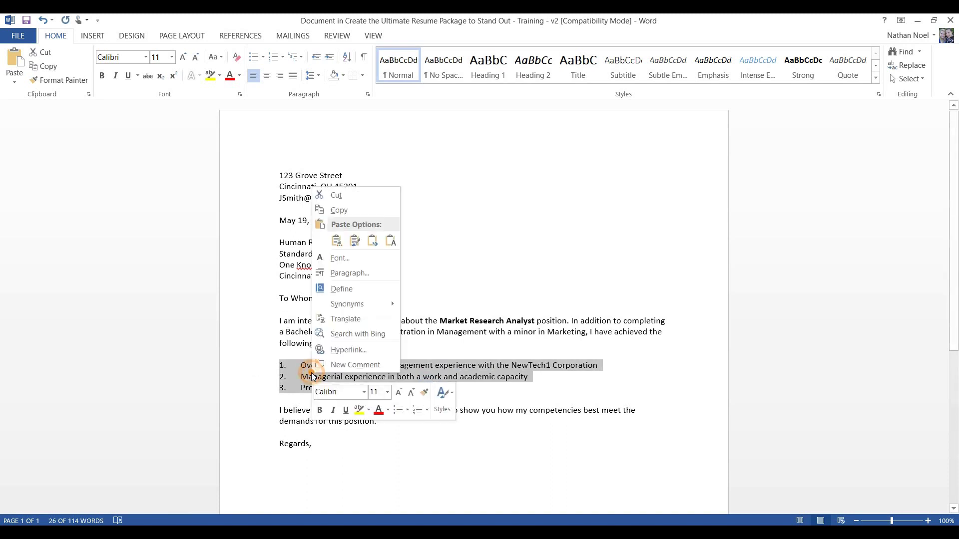
{"action": "left_click", "coordinate": [390, 241]}
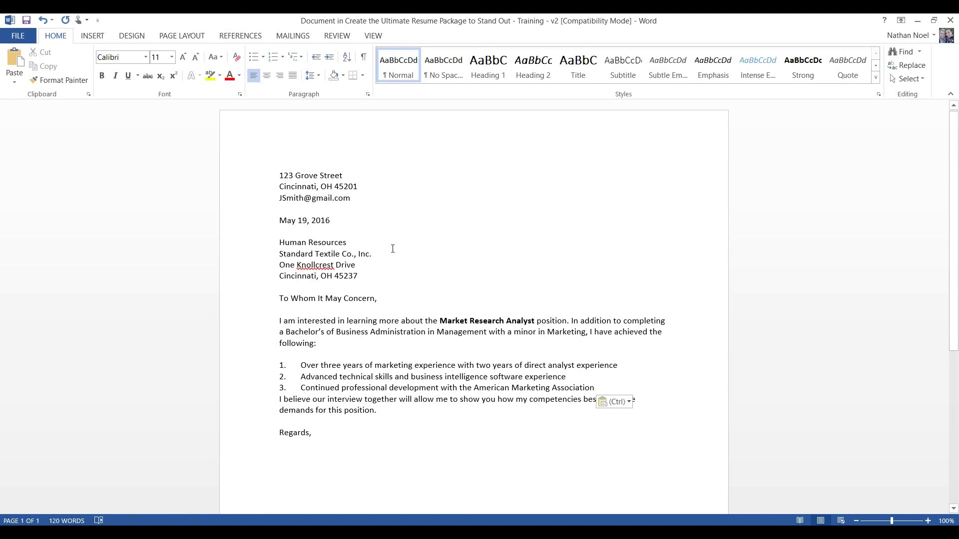
{"action": "key", "text": "Return"}
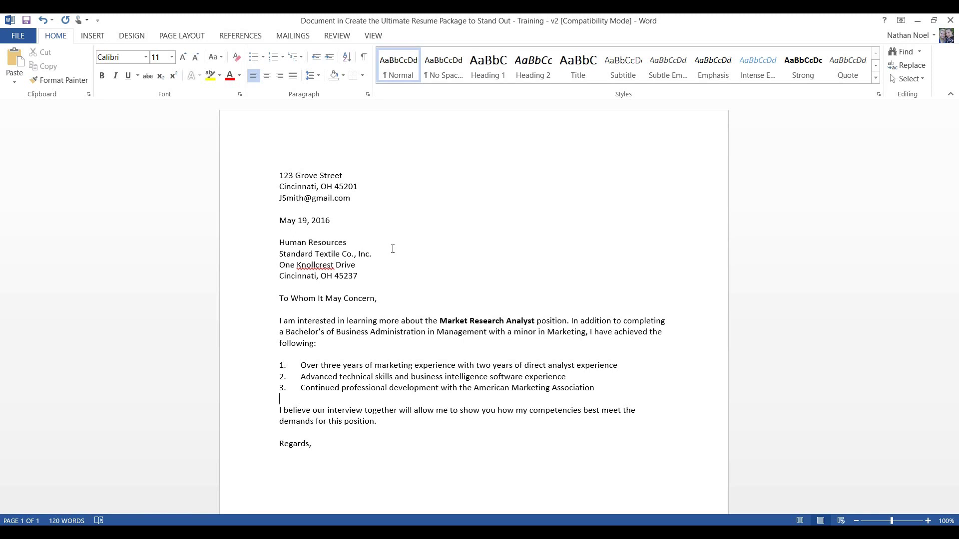
{"action": "left_click", "coordinate": [279, 399]}
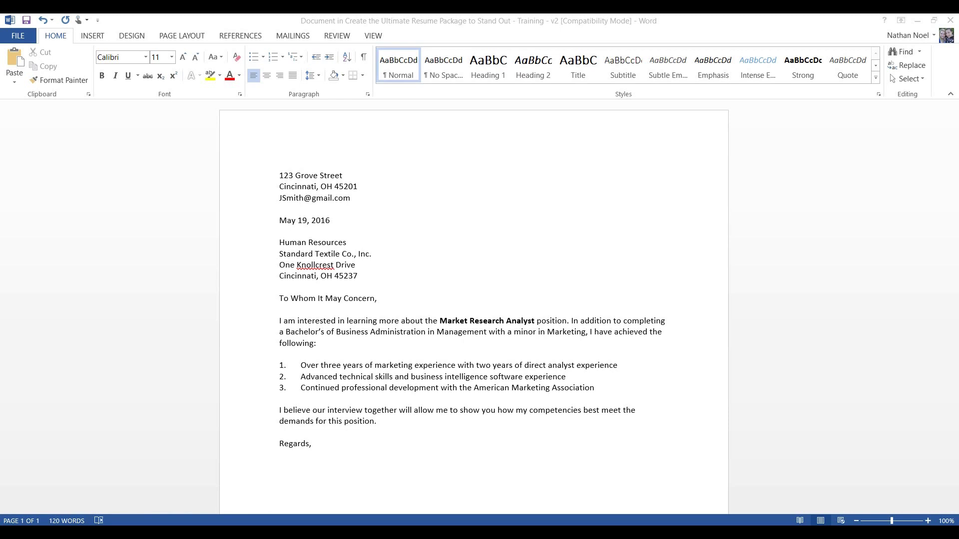
{"action": "left_click", "coordinate": [317, 395]}
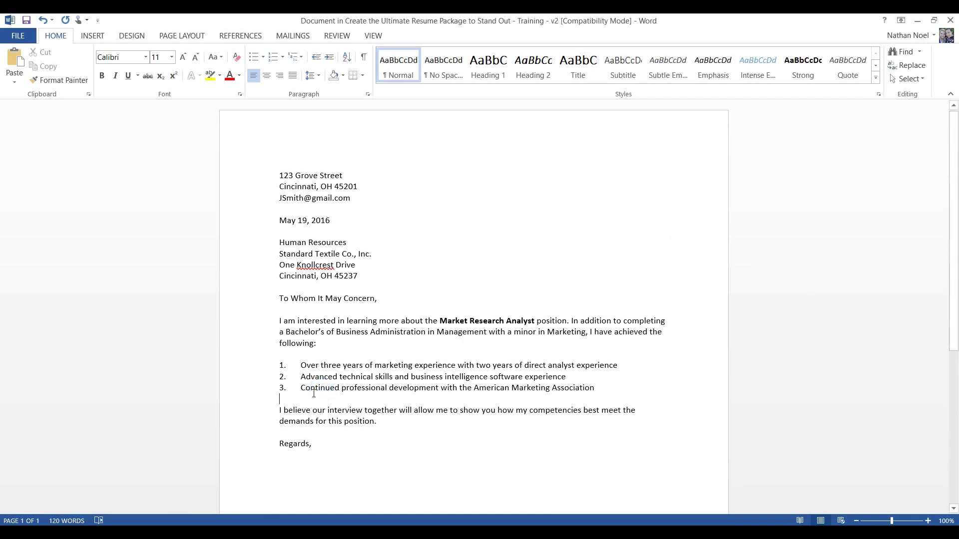
{"action": "left_click_drag", "start_coordinate": [301, 389], "coordinate": [588, 395]}
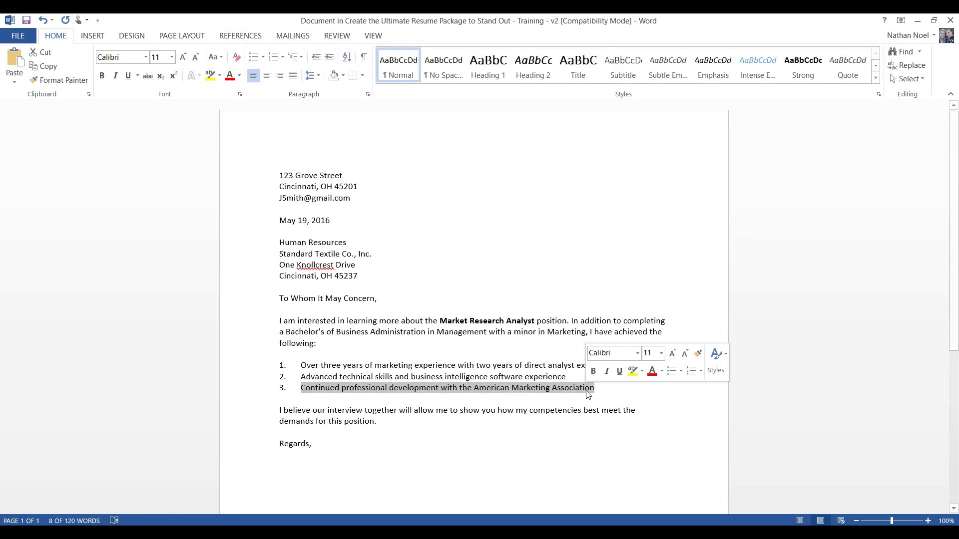
{"action": "left_click", "coordinate": [325, 367]}
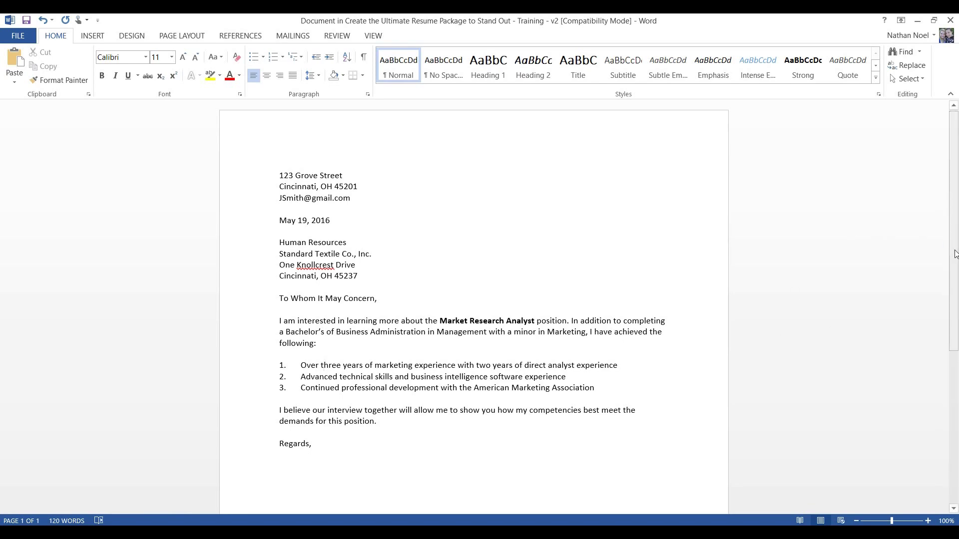
{"action": "left_click_drag", "start_coordinate": [956, 254], "coordinate": [942, 400]}
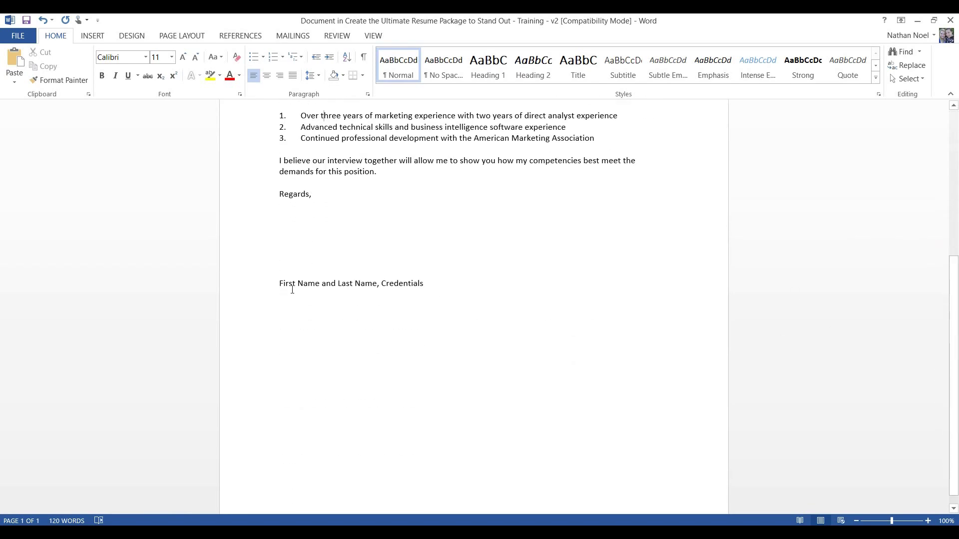
Replace the 'First Name and Last Name, Credentials' signature line with the applicant's name plus ', BBA'
{"action": "left_click_drag", "start_coordinate": [289, 290], "coordinate": [420, 291]}
{"action": "type", "text": "Joe "}
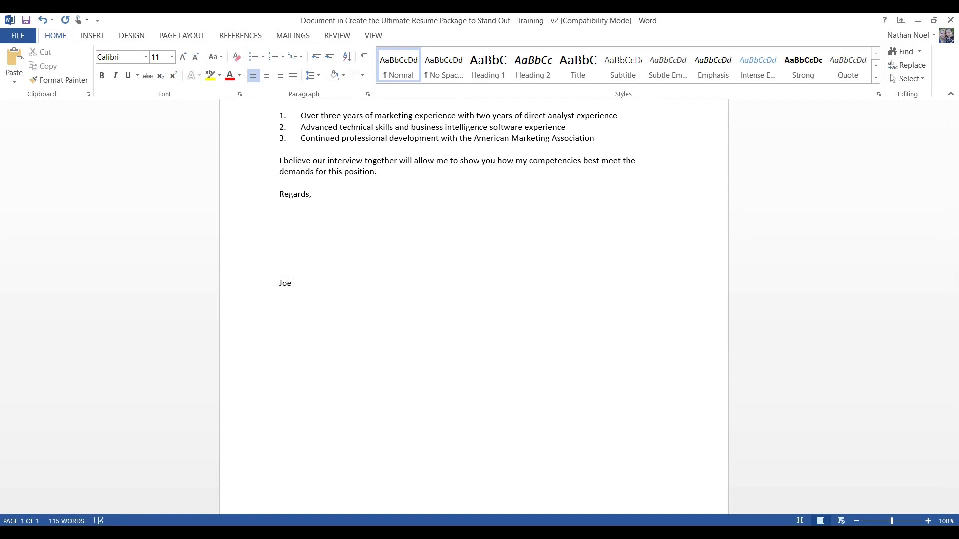
{"action": "type", "text": "Smith, BBA"}
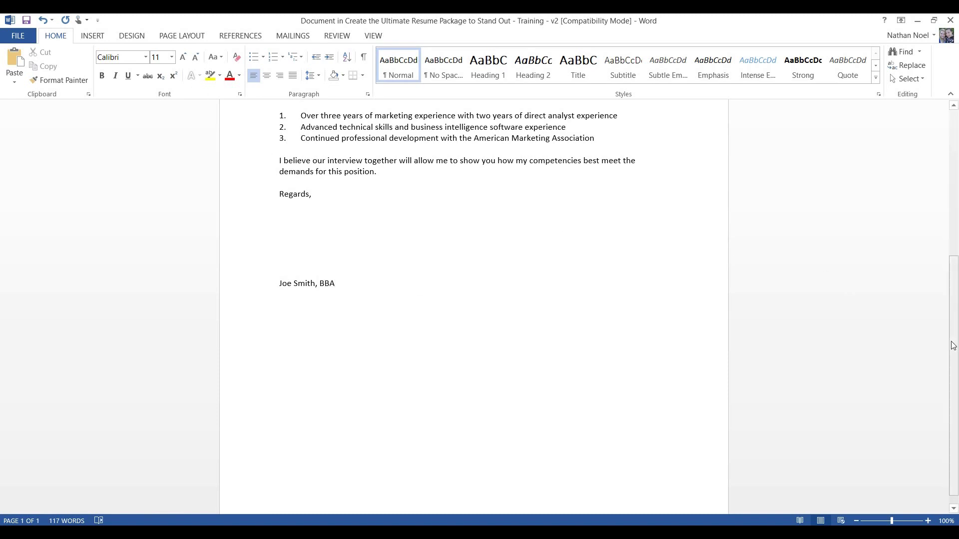
{"action": "left_click_drag", "start_coordinate": [944, 338], "coordinate": [926, 245]}
{"action": "scroll", "coordinate": [926, 246], "scroll_direction": "up", "scroll_amount": 4}
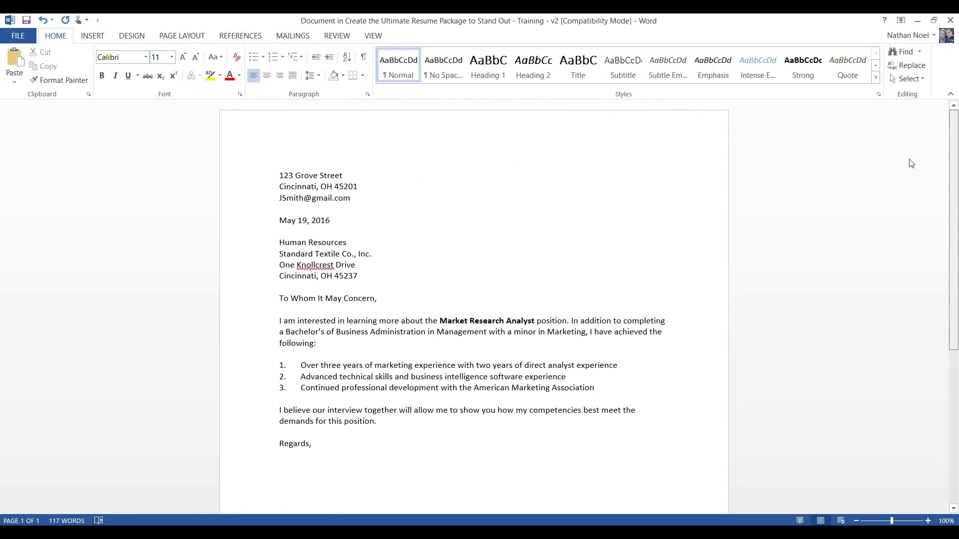
{"action": "scroll", "coordinate": [912, 225], "scroll_direction": "down", "scroll_amount": 3}
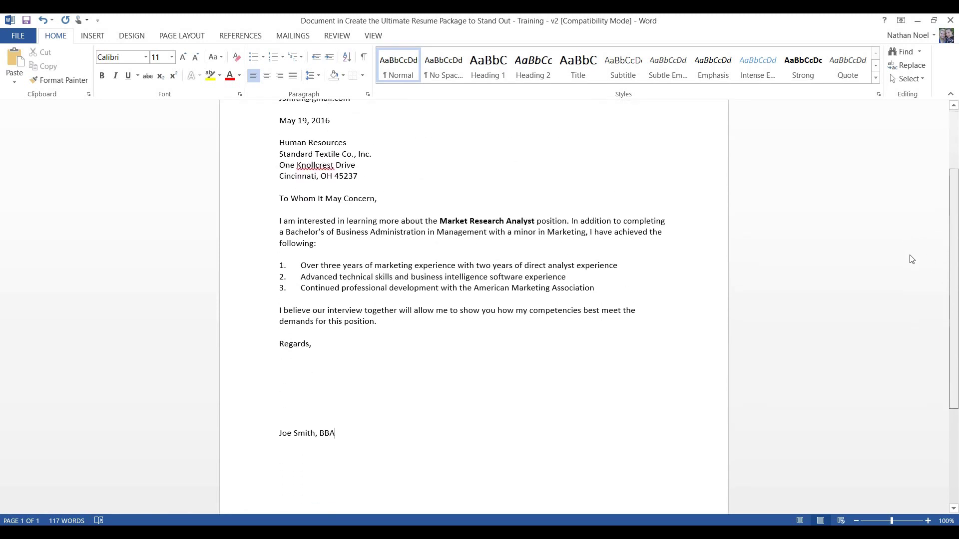
{"action": "scroll", "coordinate": [912, 260], "scroll_direction": "down", "scroll_amount": 1}
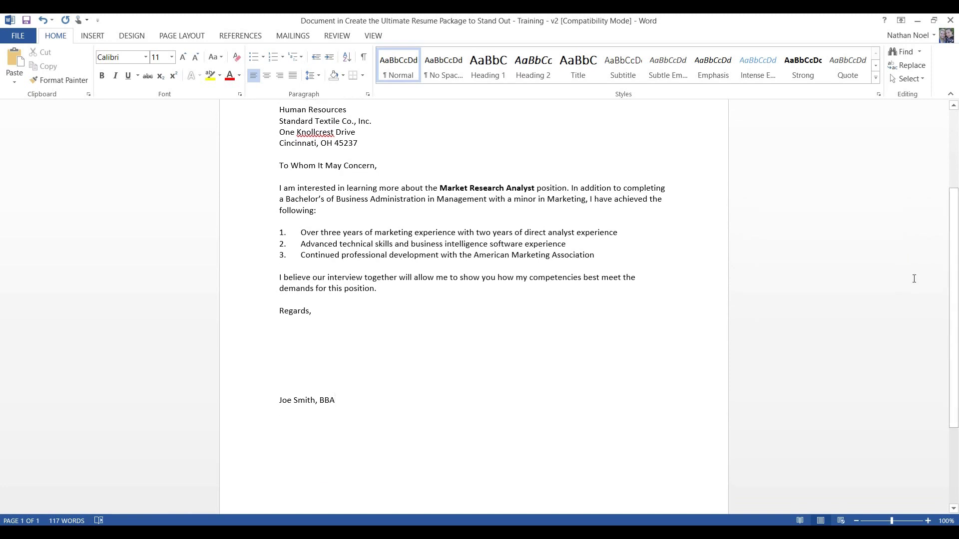